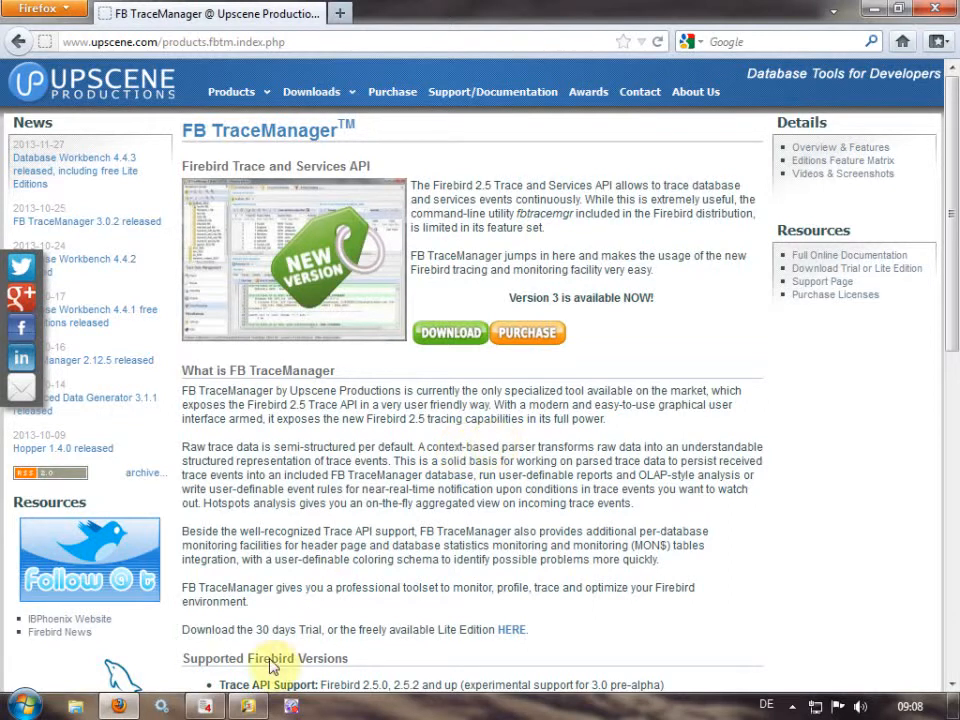
Switch to FB TraceManager, connect to the tomstone_3050 server and resize its panes to show projects, server sessions and started sessions together
left_click(202, 705)
left_click(246, 705)
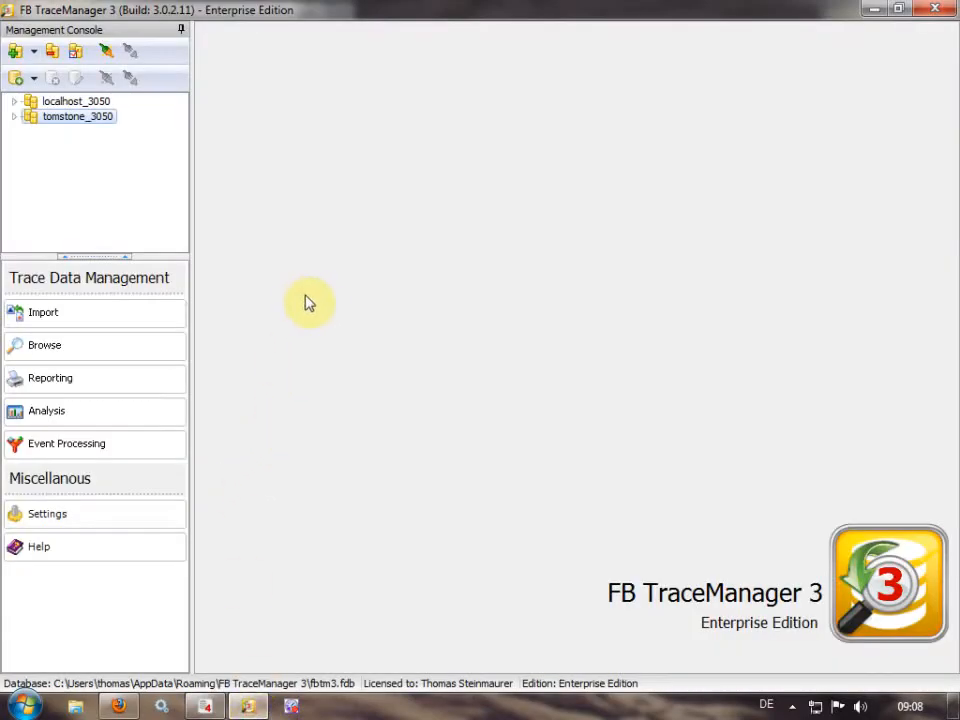
double_click(78, 117)
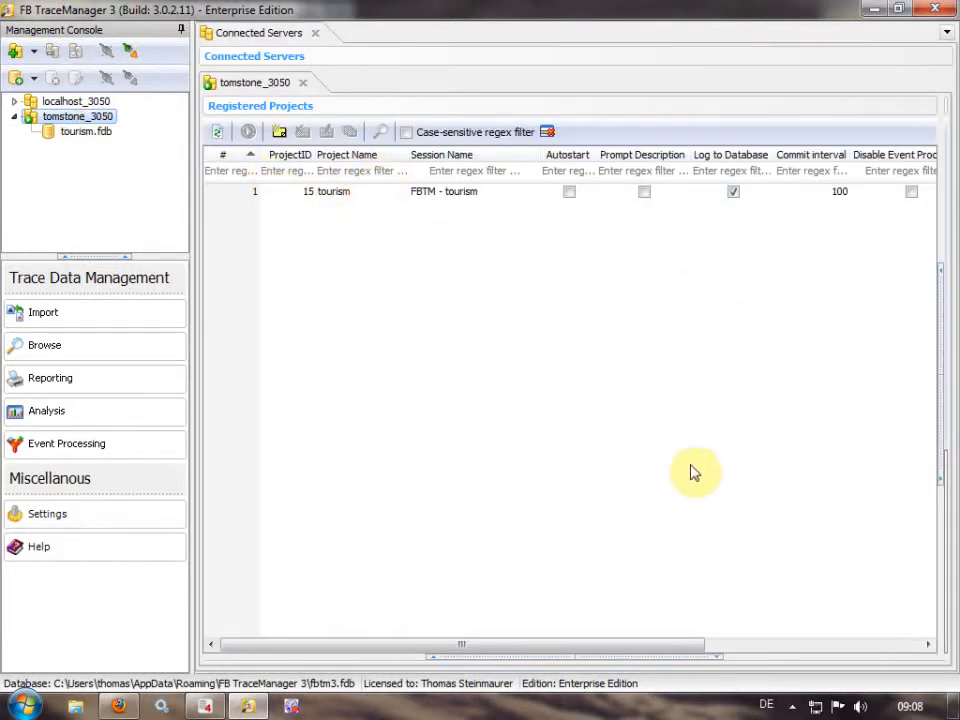
mouse_move(405, 655)
left_mouse_down()
mouse_move(421, 591)
mouse_move(440, 350)
left_mouse_up()
left_click_drag(943, 156, 593, 140)
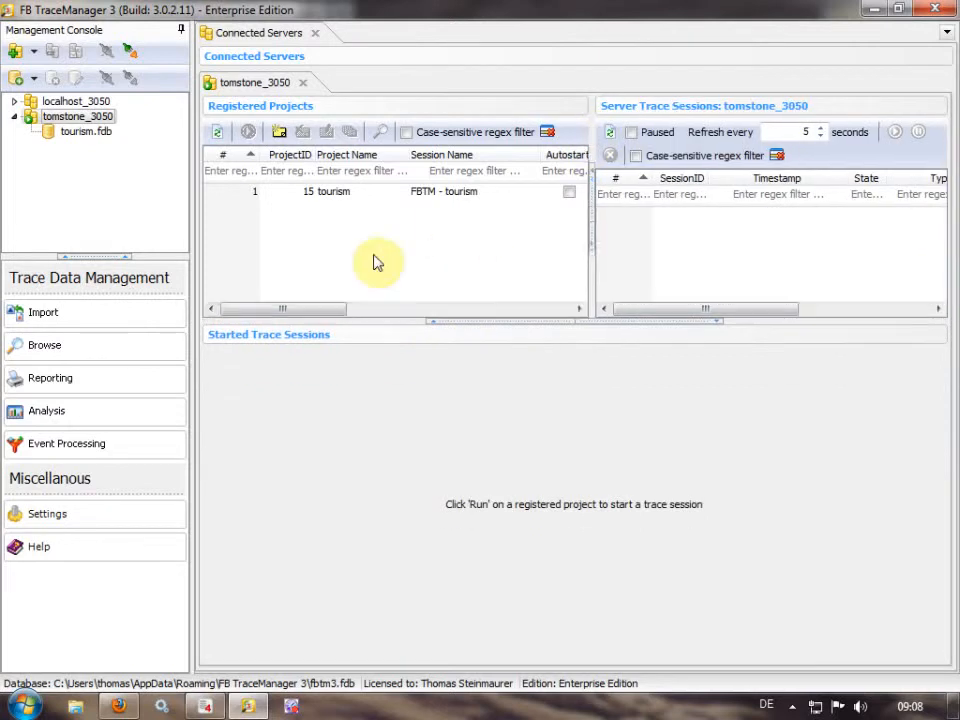
Review the tourism project's trace configuration, noting the log_statement_finish and print_perf options, and finish the registration wizard
double_click(349, 193)
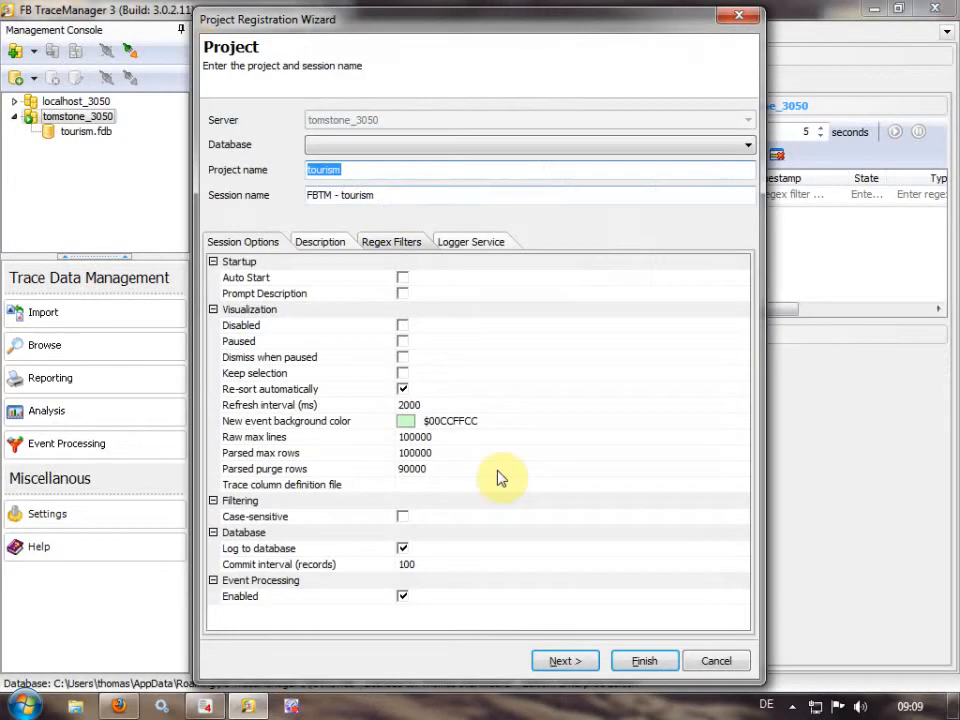
left_click(576, 662)
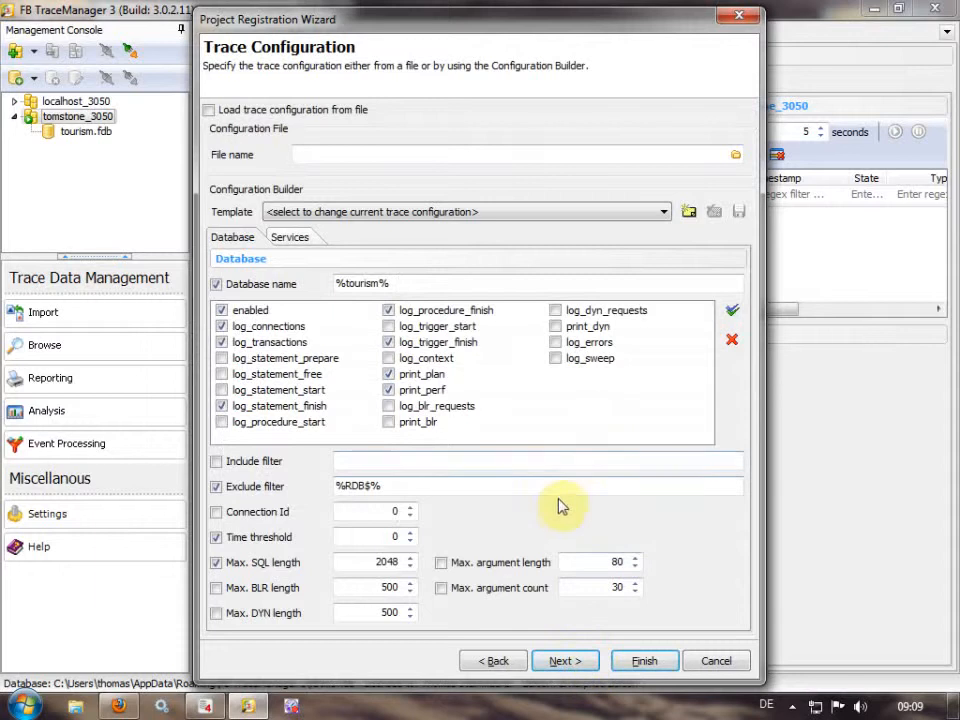
left_click(255, 407)
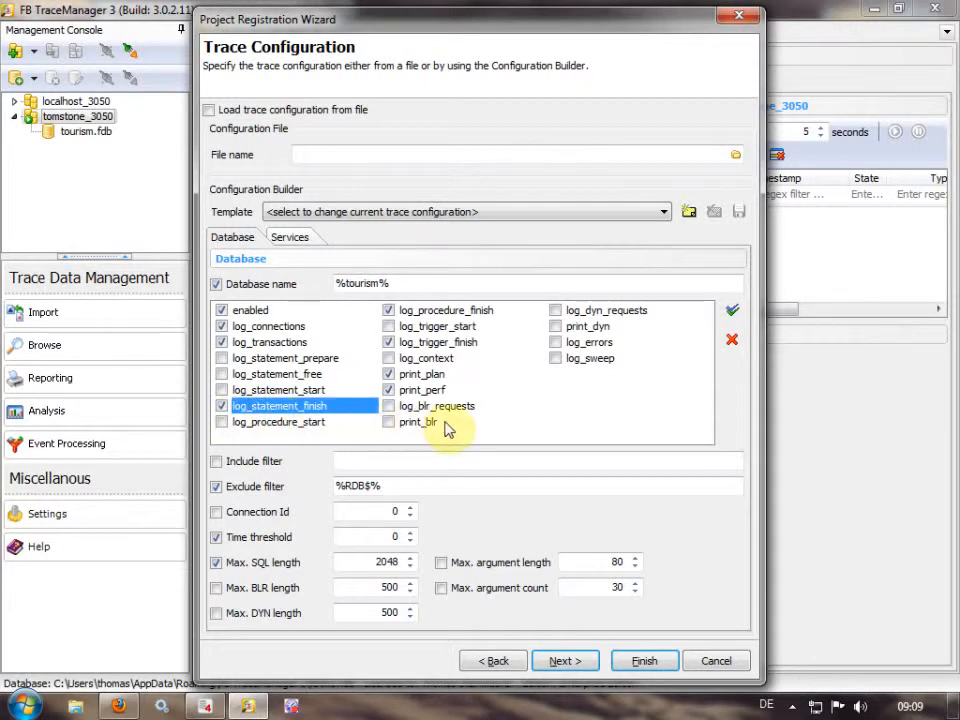
left_click(426, 390)
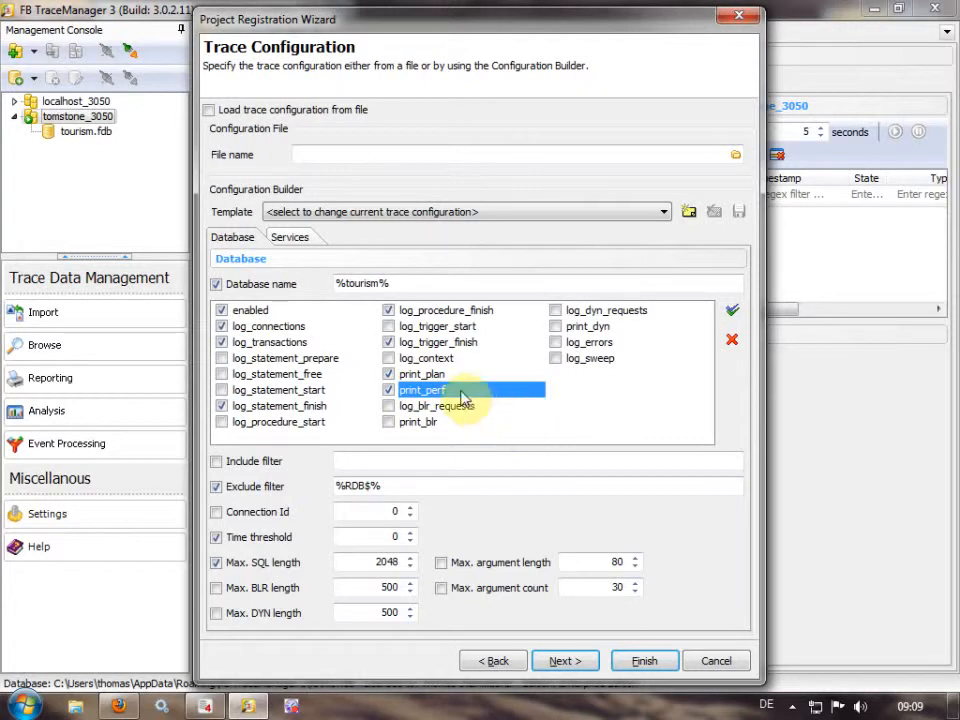
left_click(647, 660)
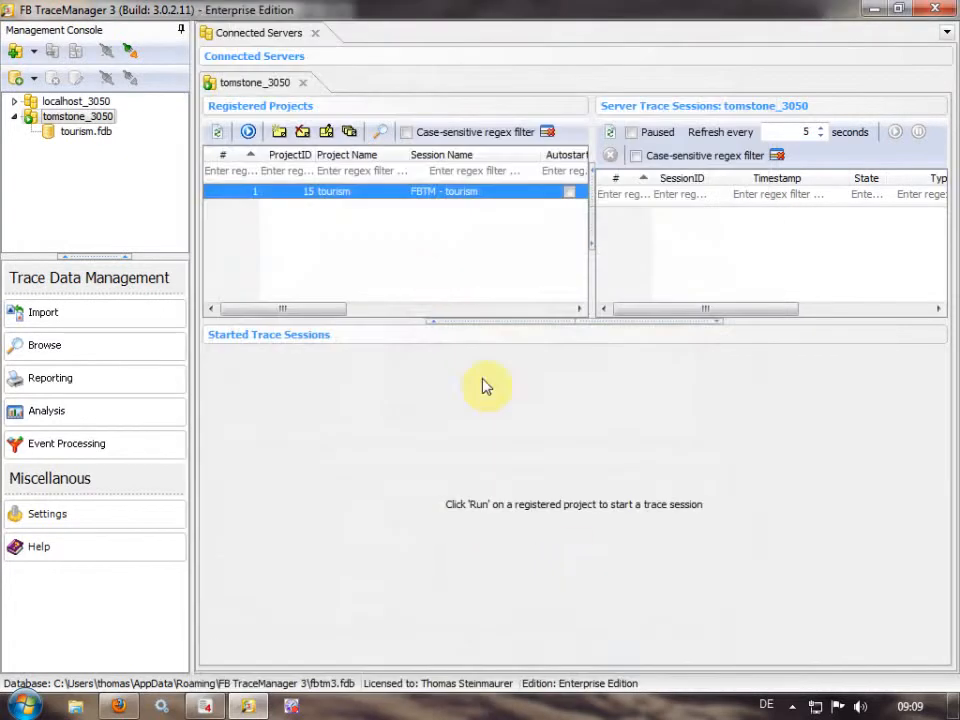
Start a trace session for the tourism project and enlarge its view by collapsing the project lists and management console
left_click(248, 131)
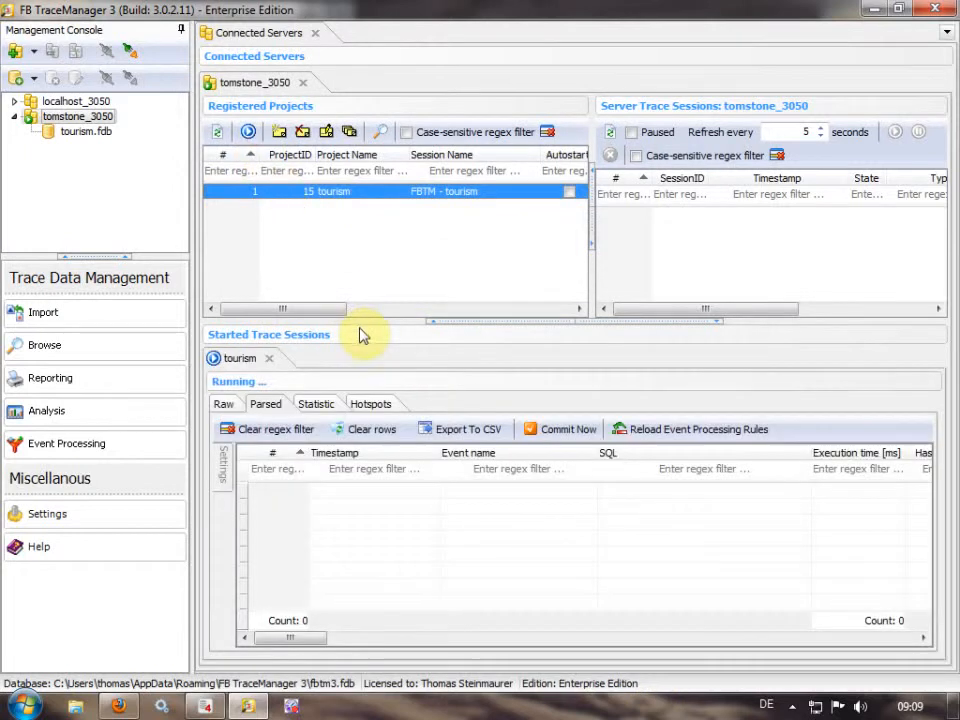
left_click_drag(440, 322, 279, 101)
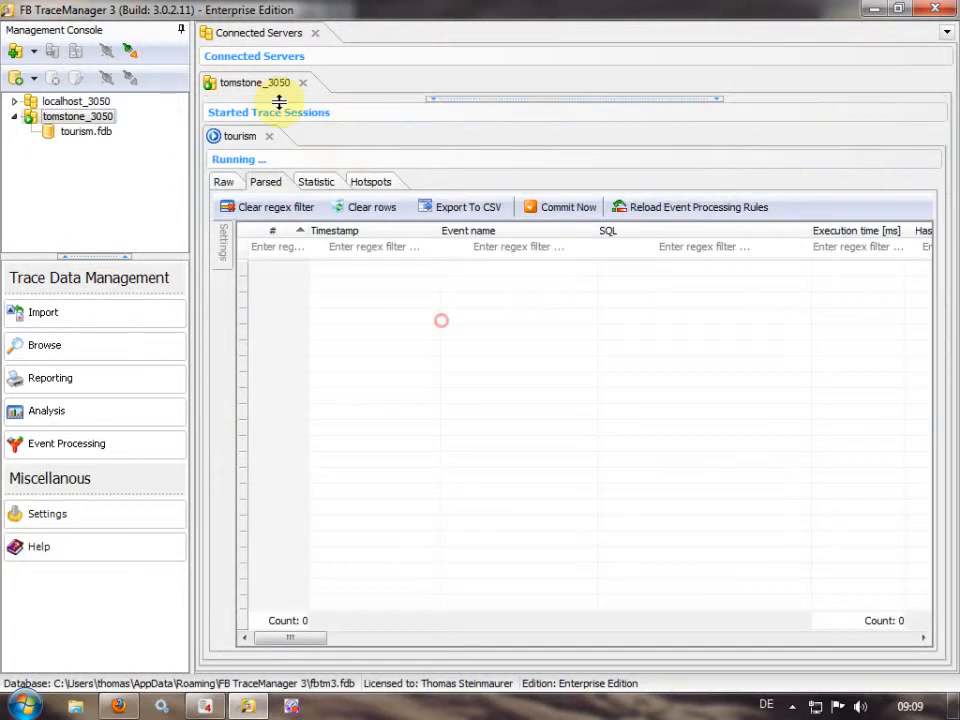
left_click(181, 31)
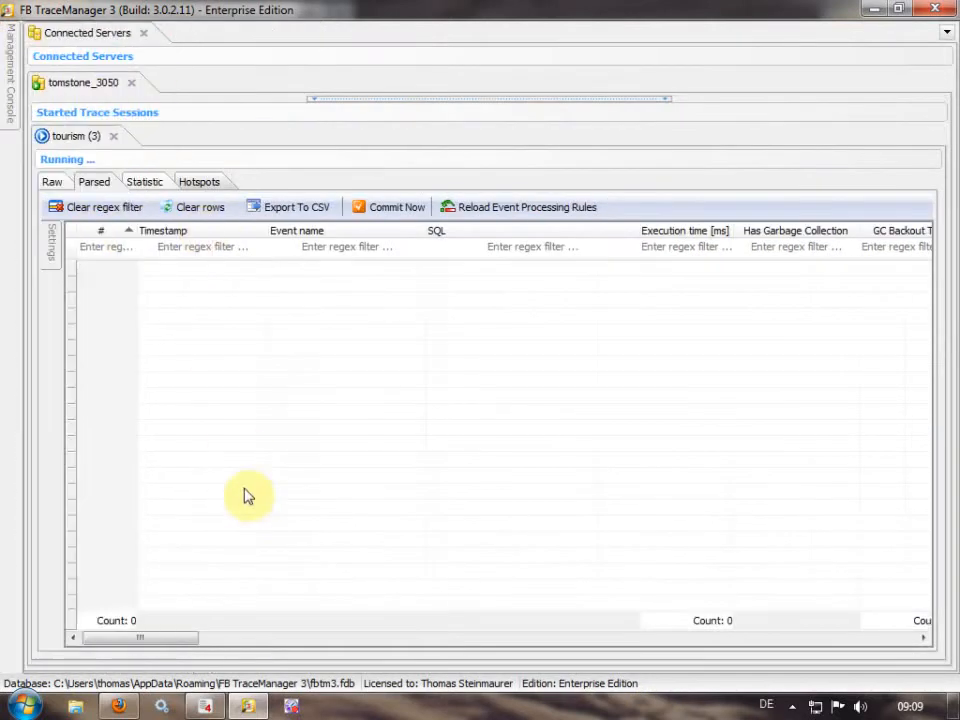
Switch to Database Workbench and open a new SQL editor on tourism.fdb of the TOMSTONE_FB252_3050 server
left_click(205, 707)
left_click(96, 348)
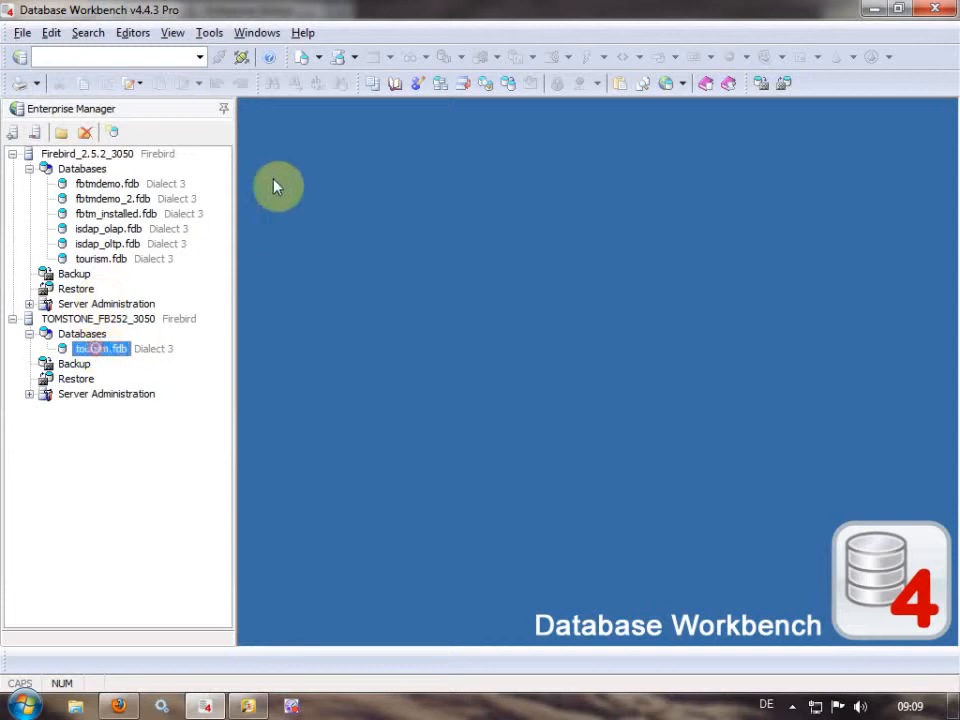
left_click(302, 57)
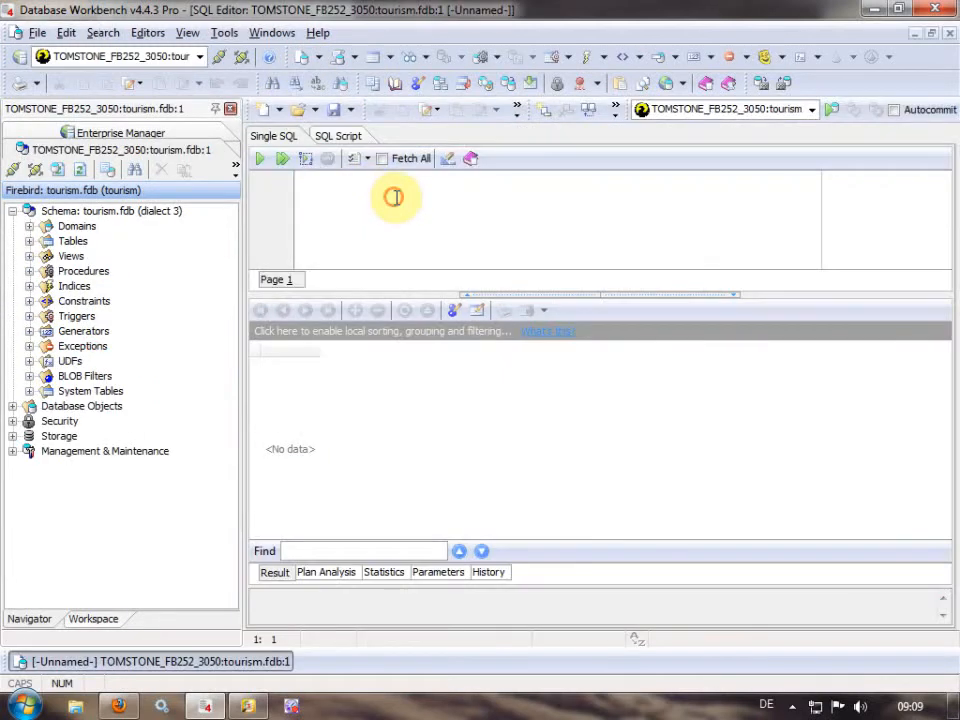
Write and execute the query "select count(*) from GC_TEST" in the SQL editor
type("ase")
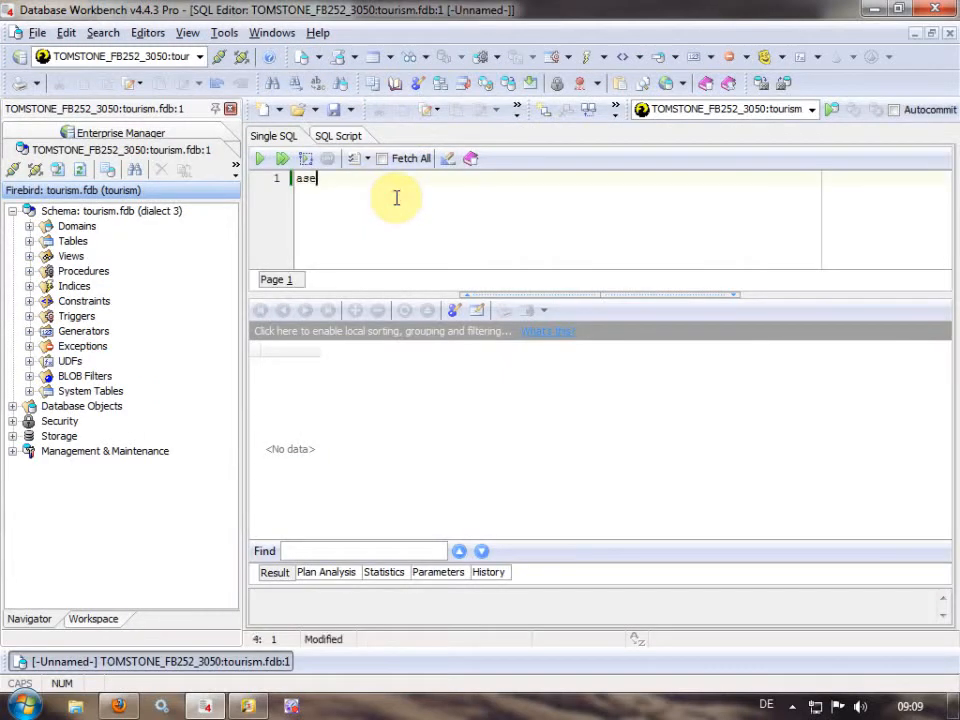
key("BackSpace")
key("BackSpace")
key("BackSpace")
type("select count(*")
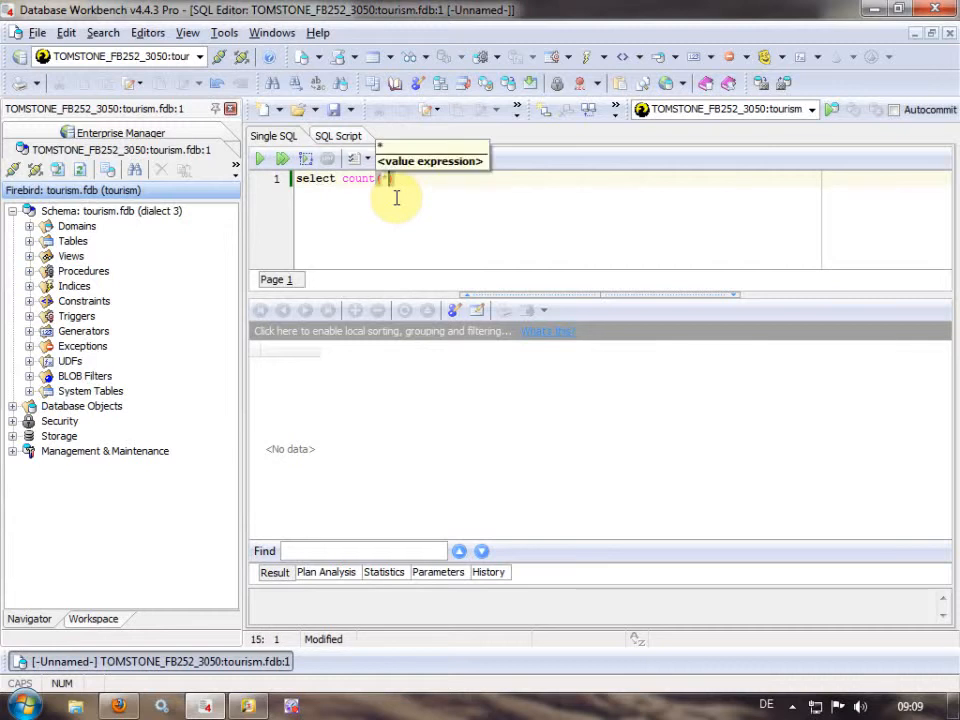
type(") from")
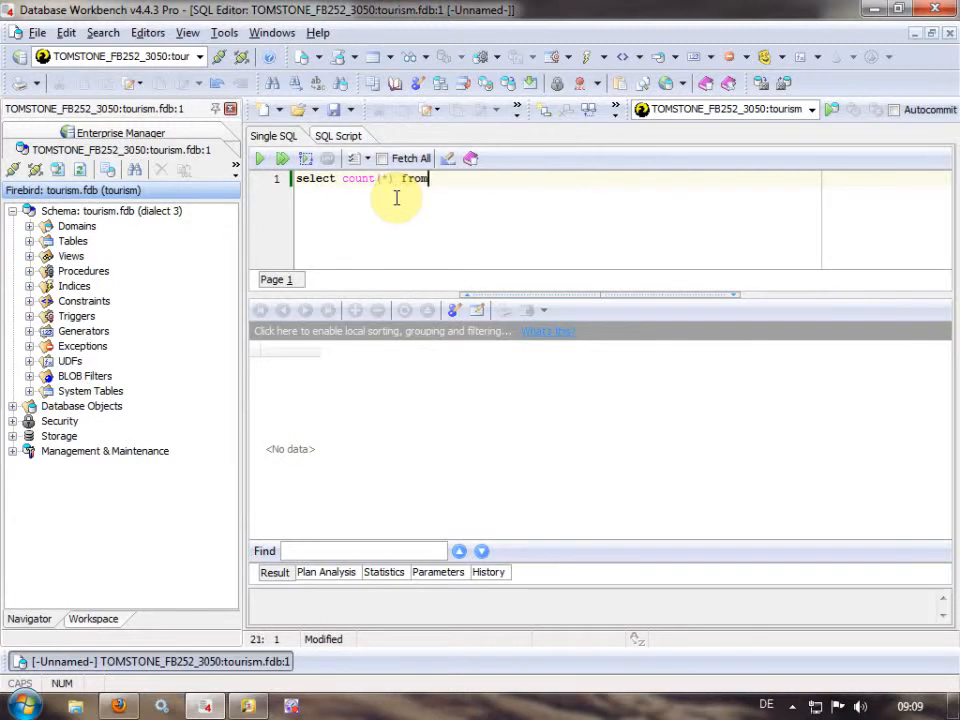
key("Down")
key("Down")
key("Down")
key("Down")
key("Down")
key("Down")
key("Down")
key("Down")
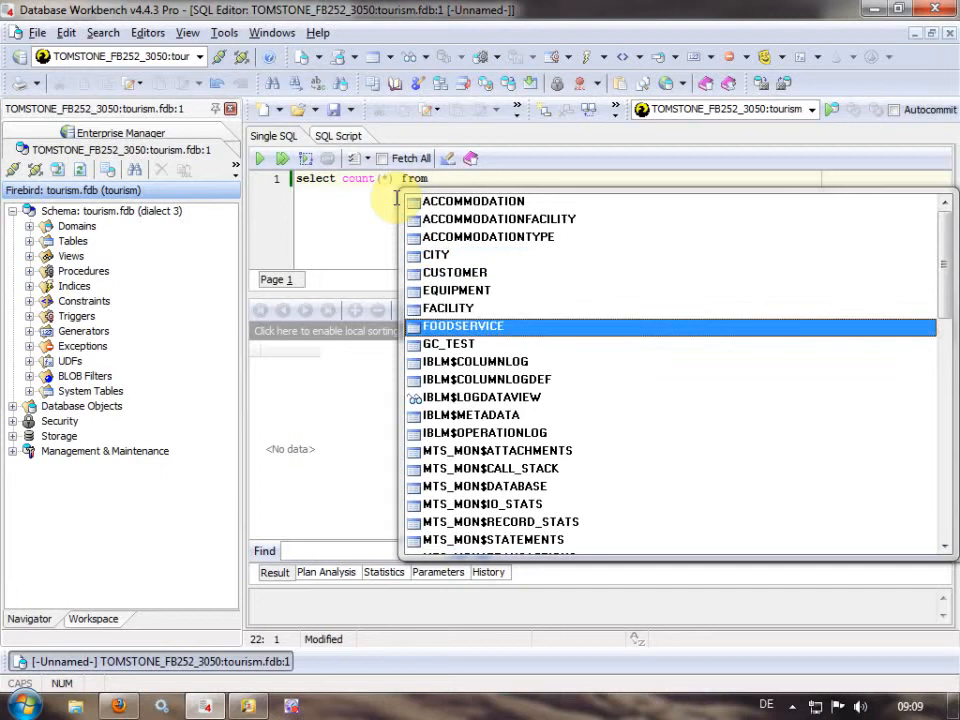
key("Return")
key("F9")
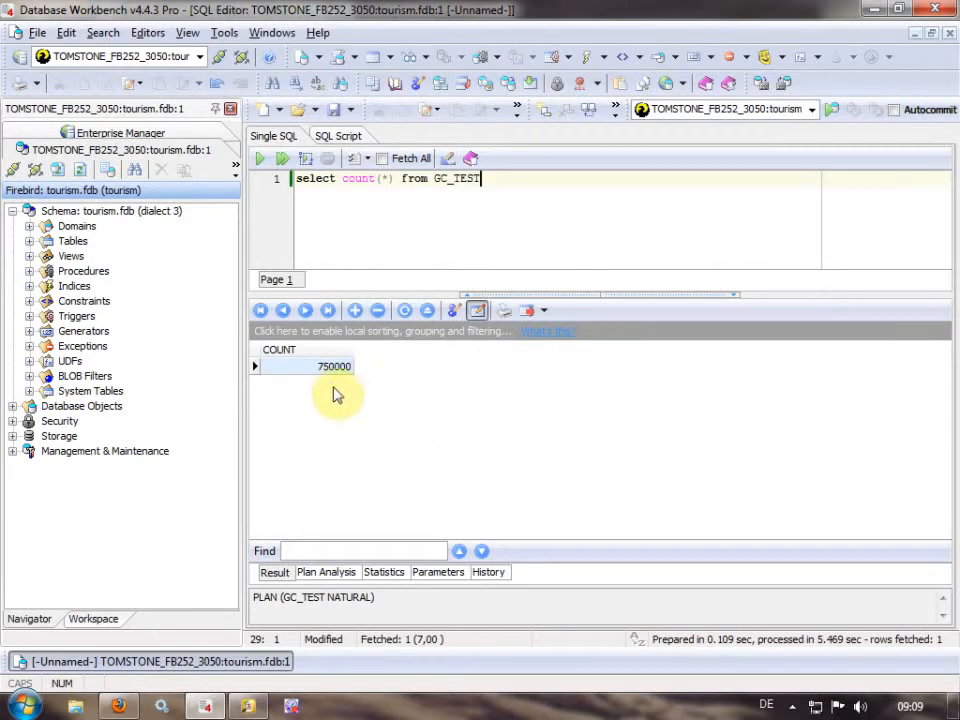
Switch to FB TraceManager and examine the traced GC_TEST count statement and its execution time
left_click(254, 710)
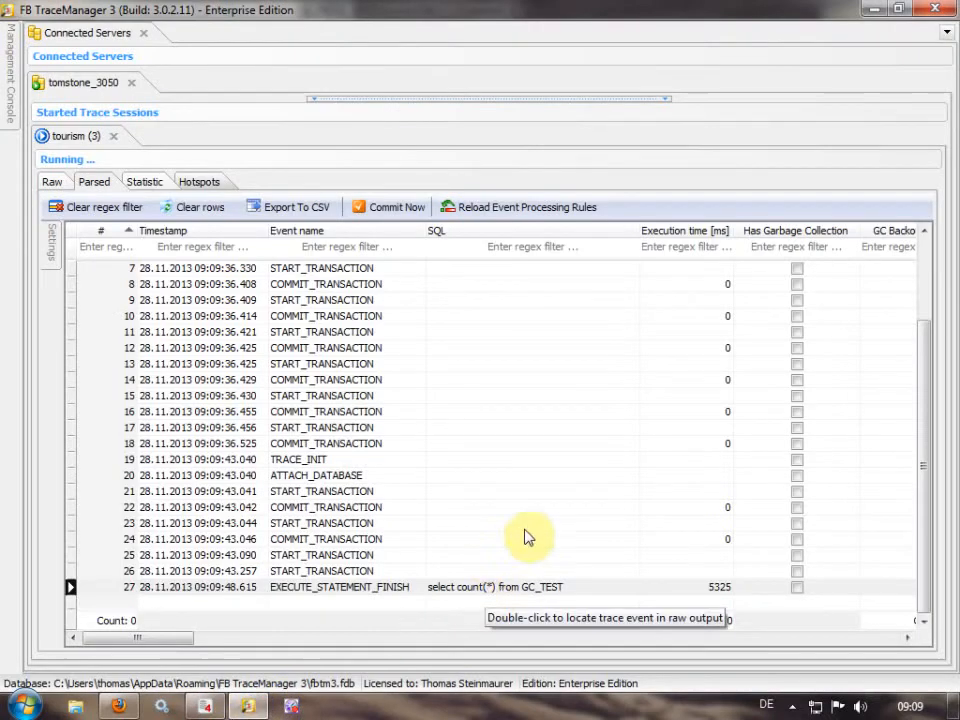
scroll(514, 523, "up", 2)
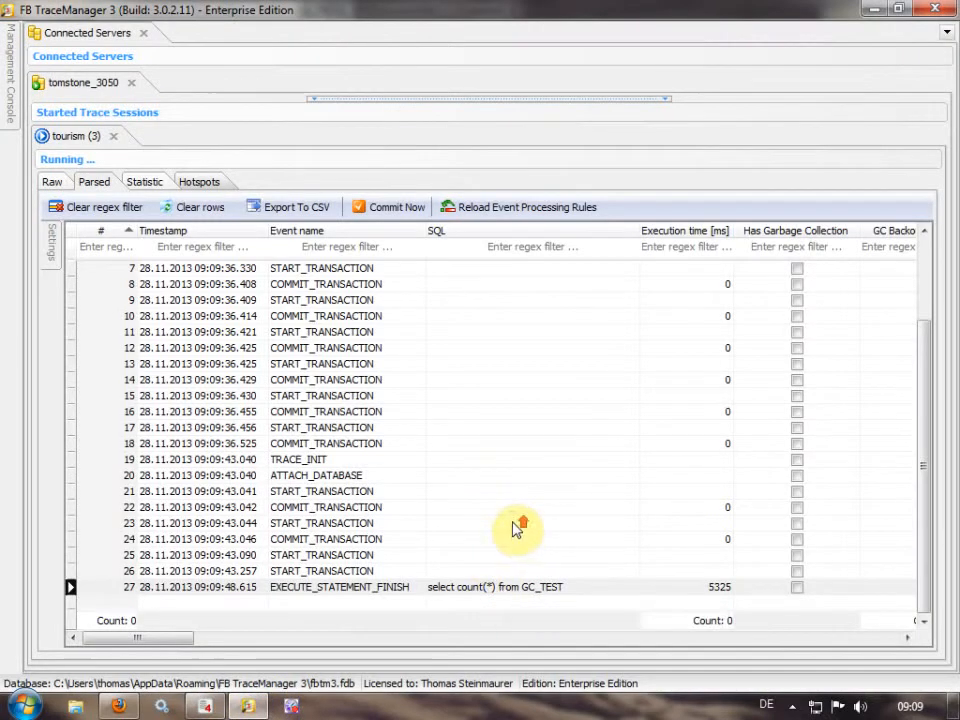
left_click(514, 523)
scroll(516, 528, "down", 2)
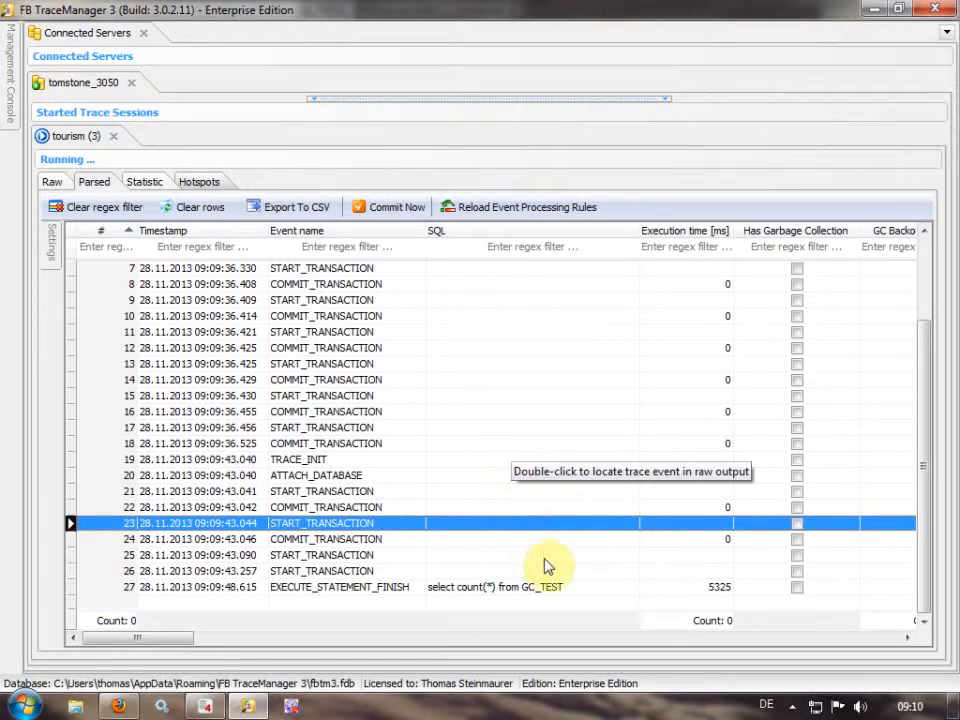
left_click(550, 590)
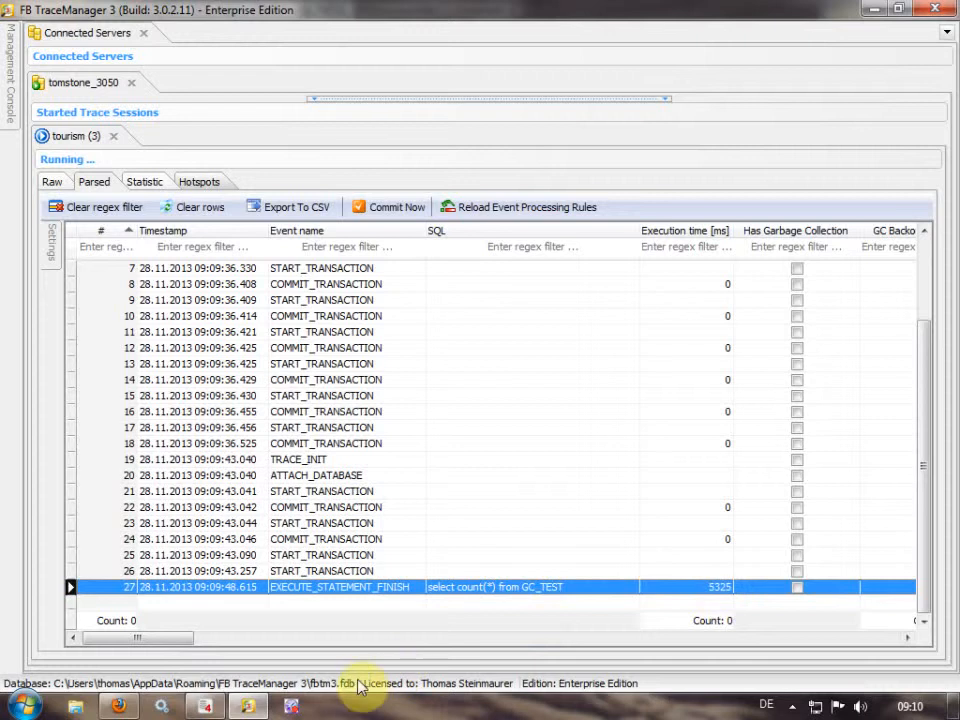
Rerun the GC_TEST count query in Database Workbench and check its traced execution time in FB TraceManager
left_click(204, 707)
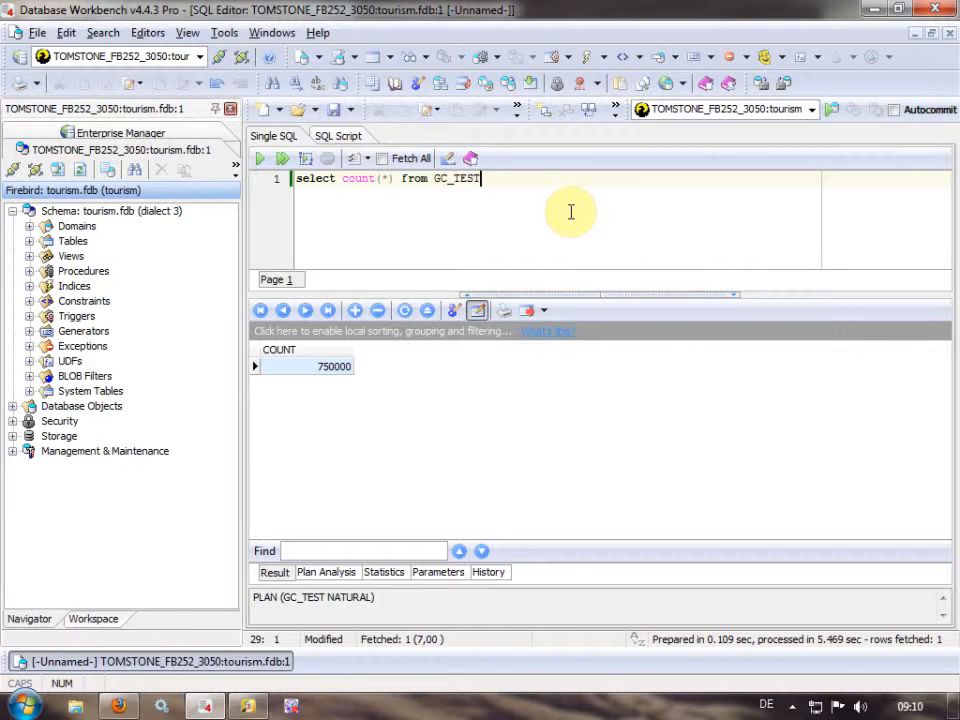
key("F9")
mouse_move(237, 710)
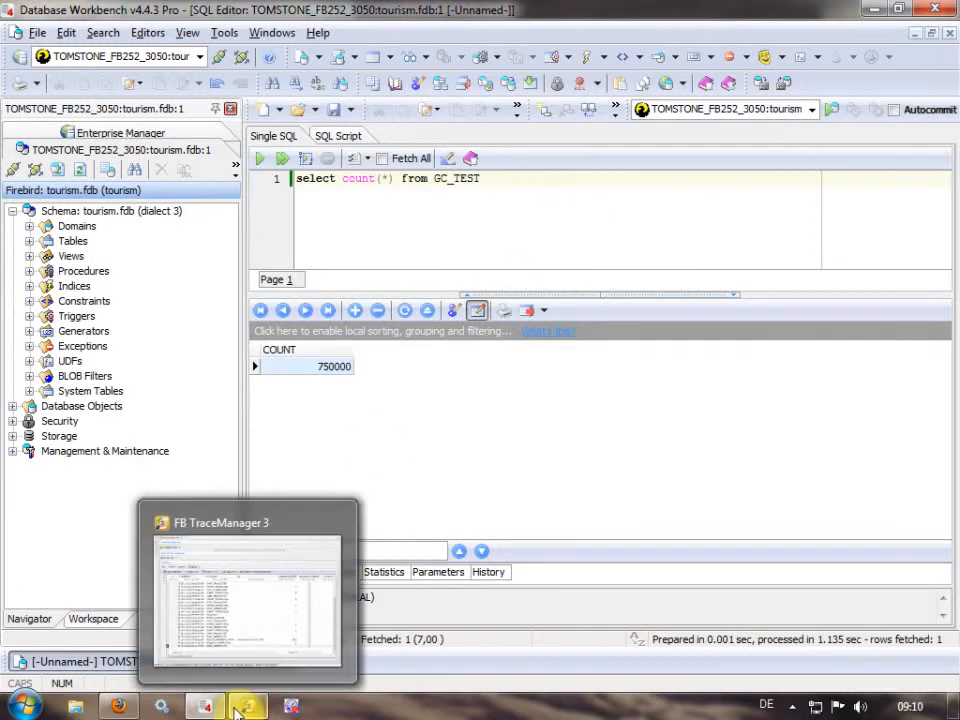
left_click(247, 708)
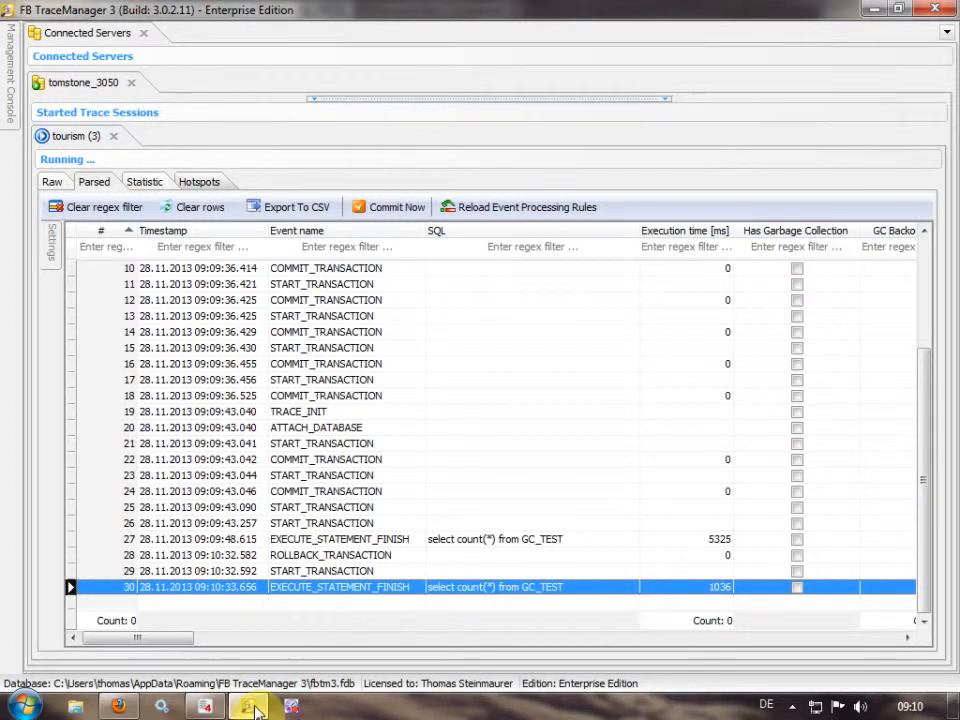
Execute the GC_TEST count query two more times in Database Workbench and compare the traced execution times in FB TraceManager
left_click(204, 707)
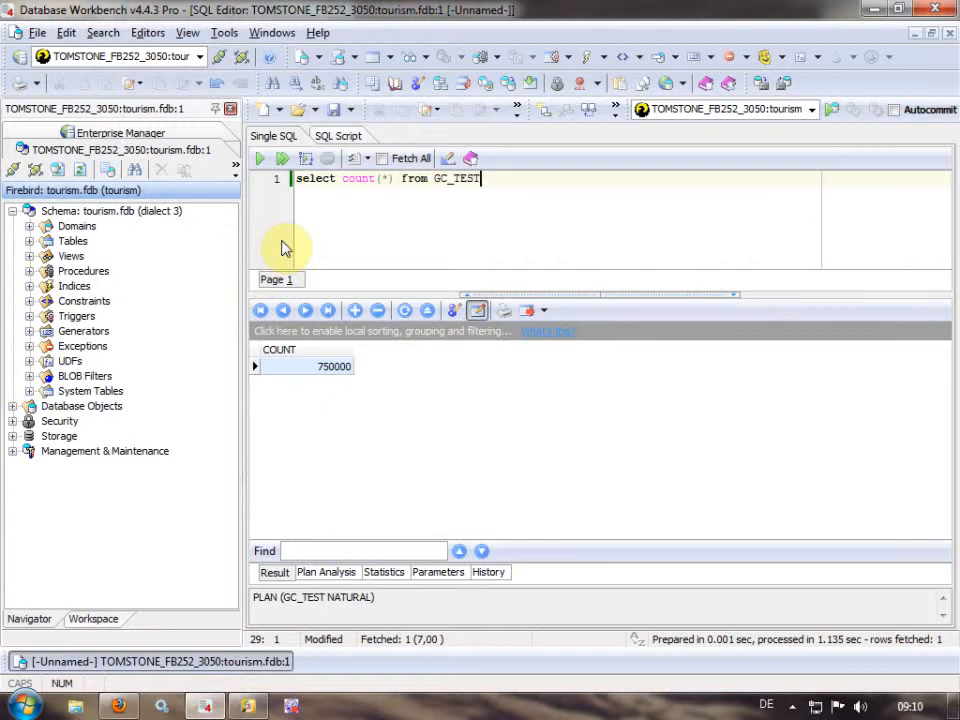
key("F9")
key("F9")
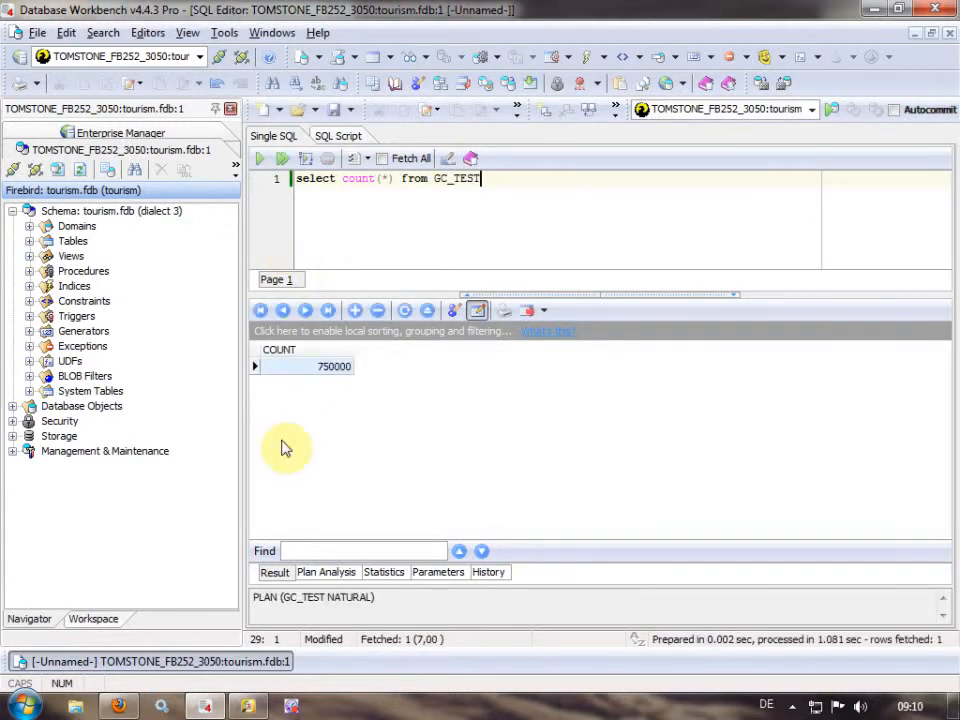
left_click(250, 707)
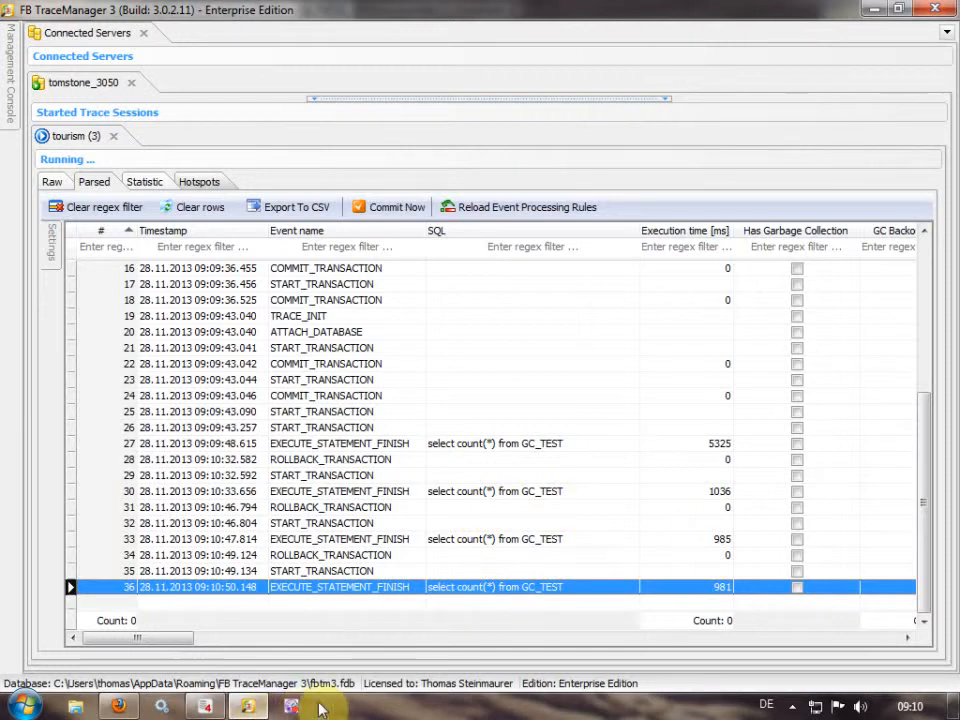
Add "delete from gc_test" below the query in Database Workbench, execute and commit it, and check its trace events in FB TraceManager
left_click(204, 706)
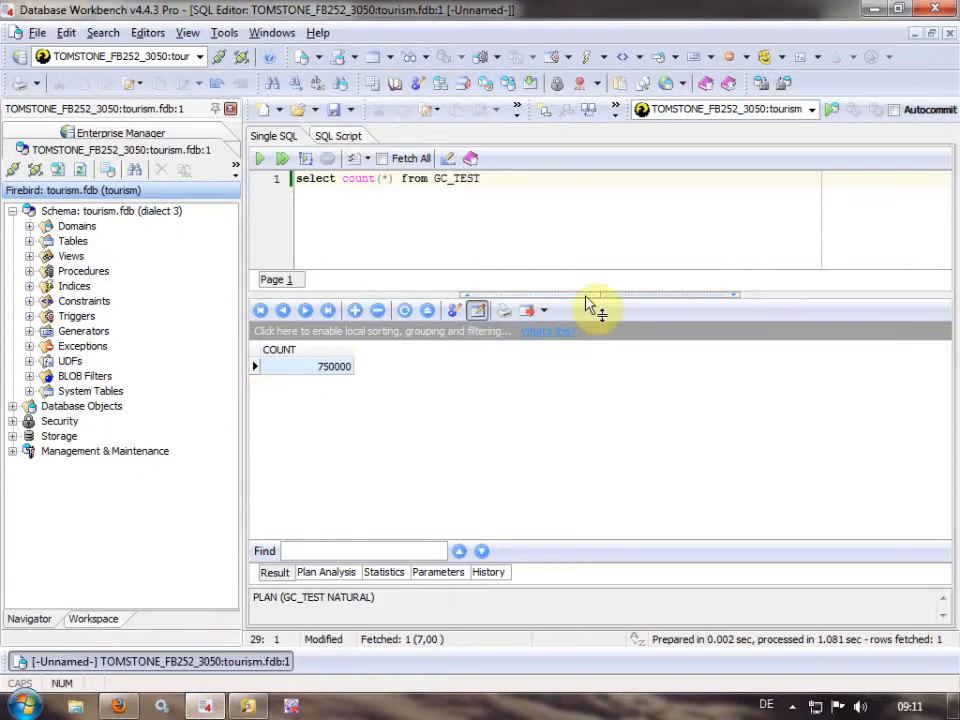
key("Return")
key("Return")
type("dele")
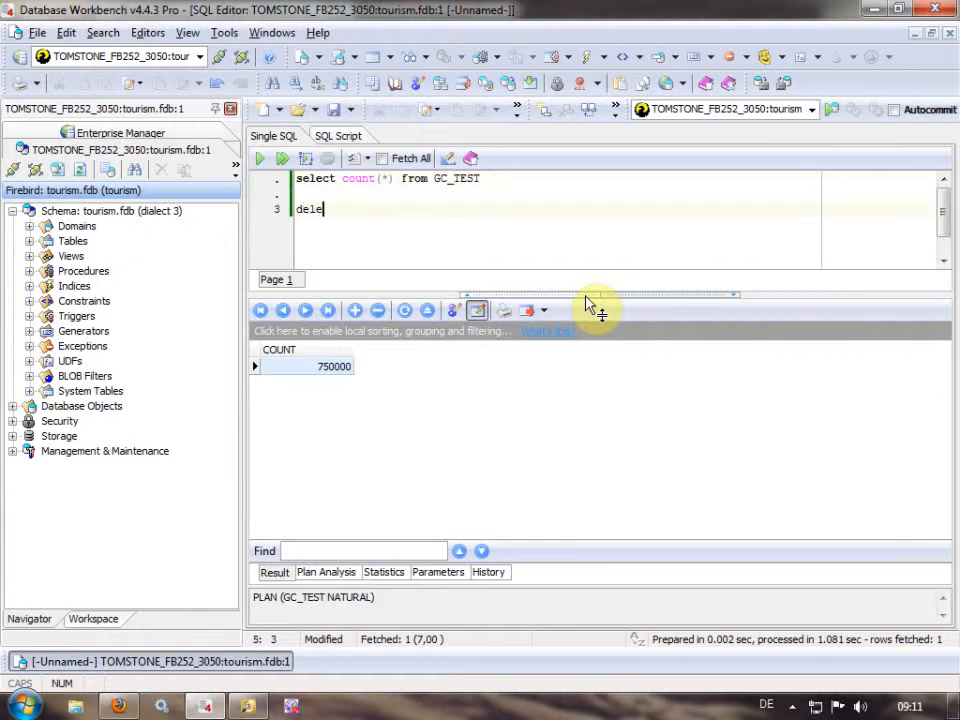
type("te from ")
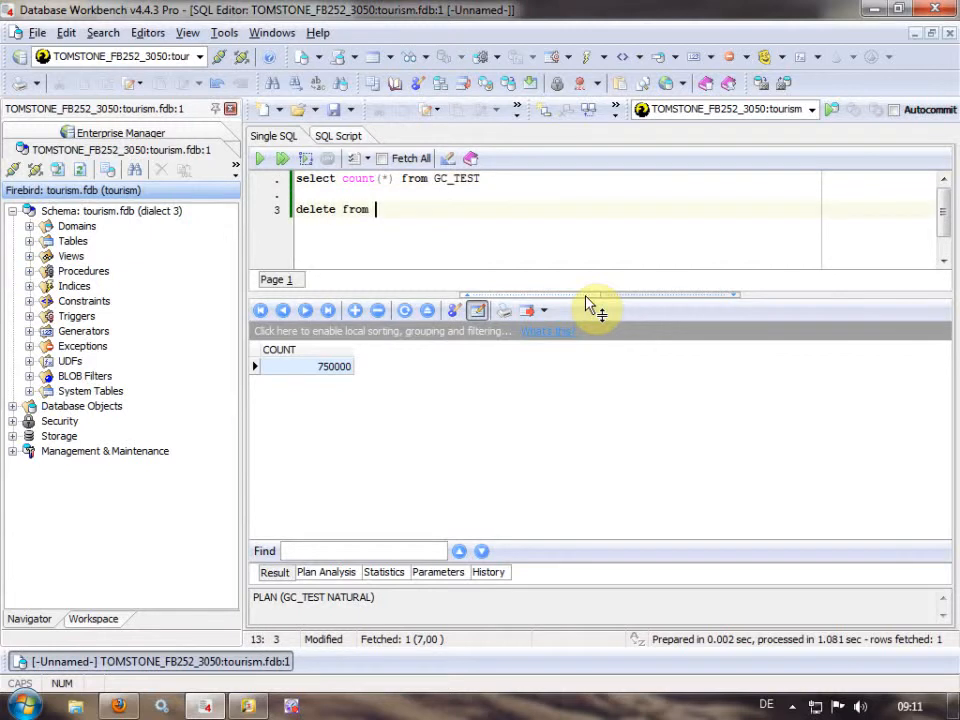
type("gc_test")
key("F9")
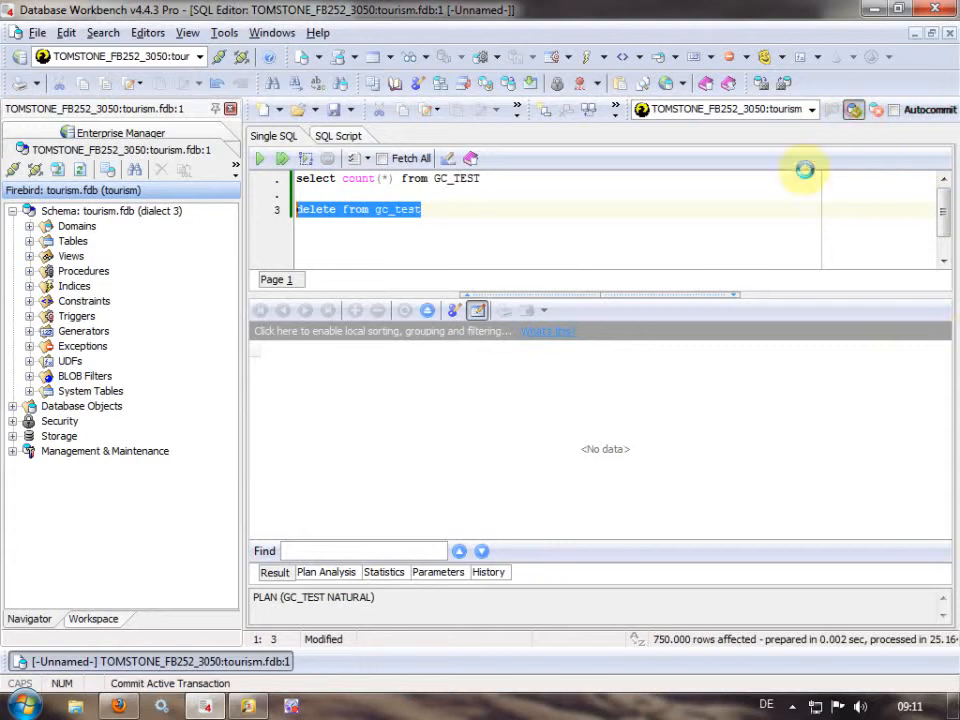
left_click(265, 707)
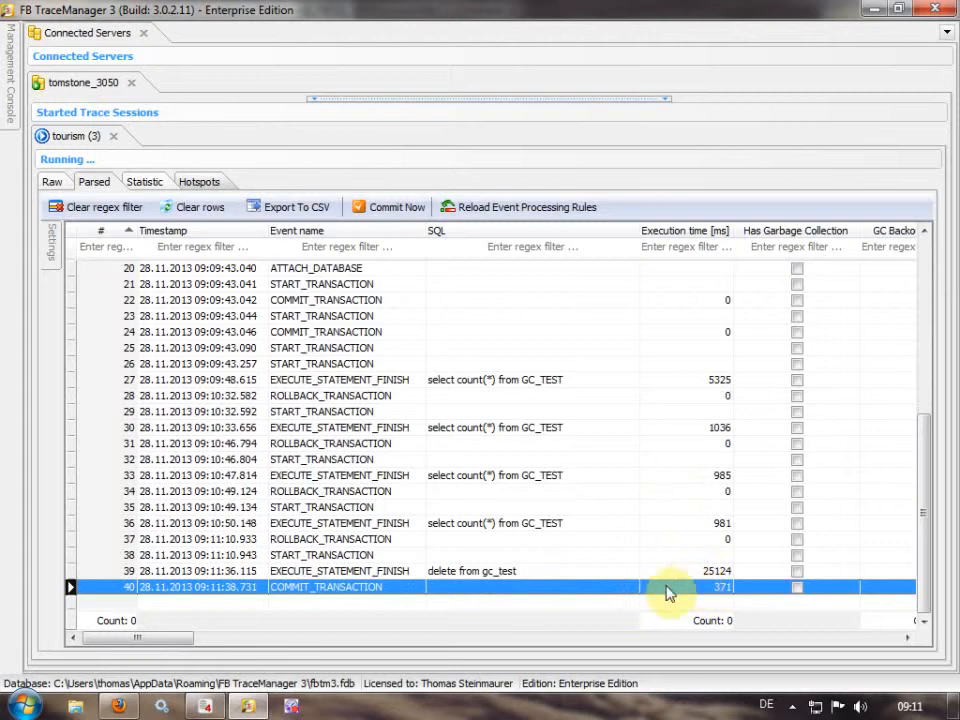
Switch to Database Workbench and execute only the "select count(*) from GC_TEST" statement after the deletion
left_click(205, 707)
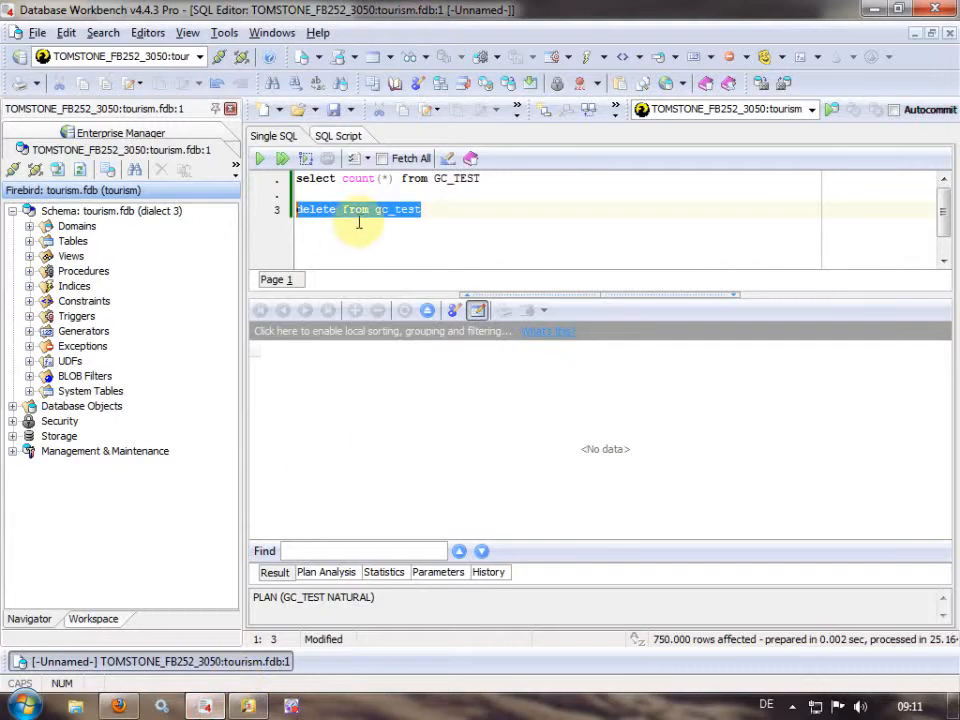
left_click(426, 178)
key("F9")
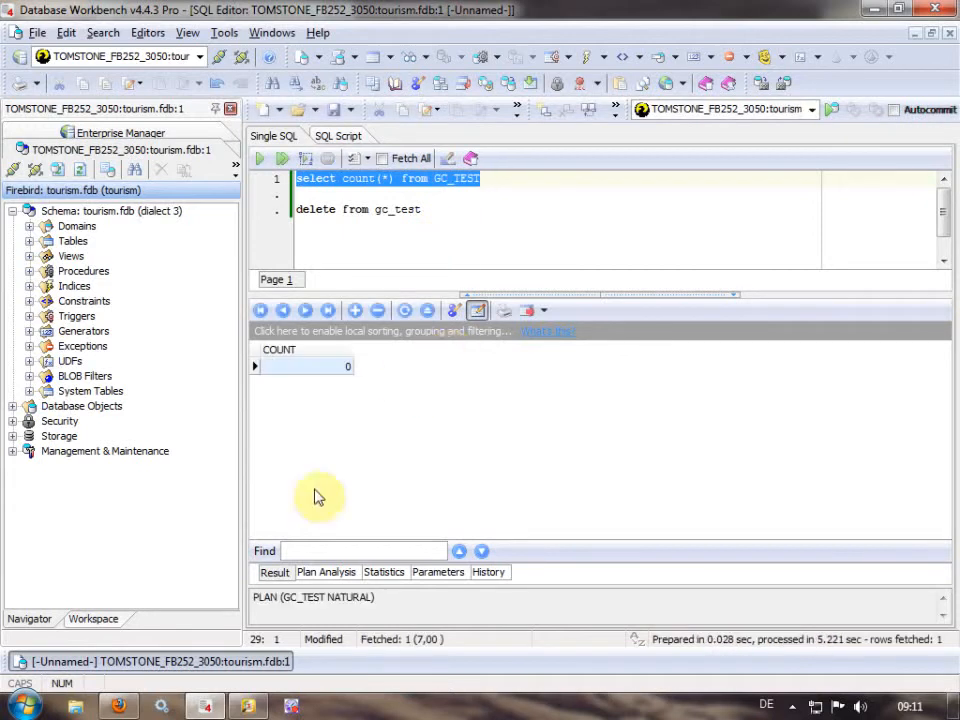
Check the count query's traced execution time in FB TraceManager, rerun the query in Database Workbench, and compare the new trace event
left_click(248, 706)
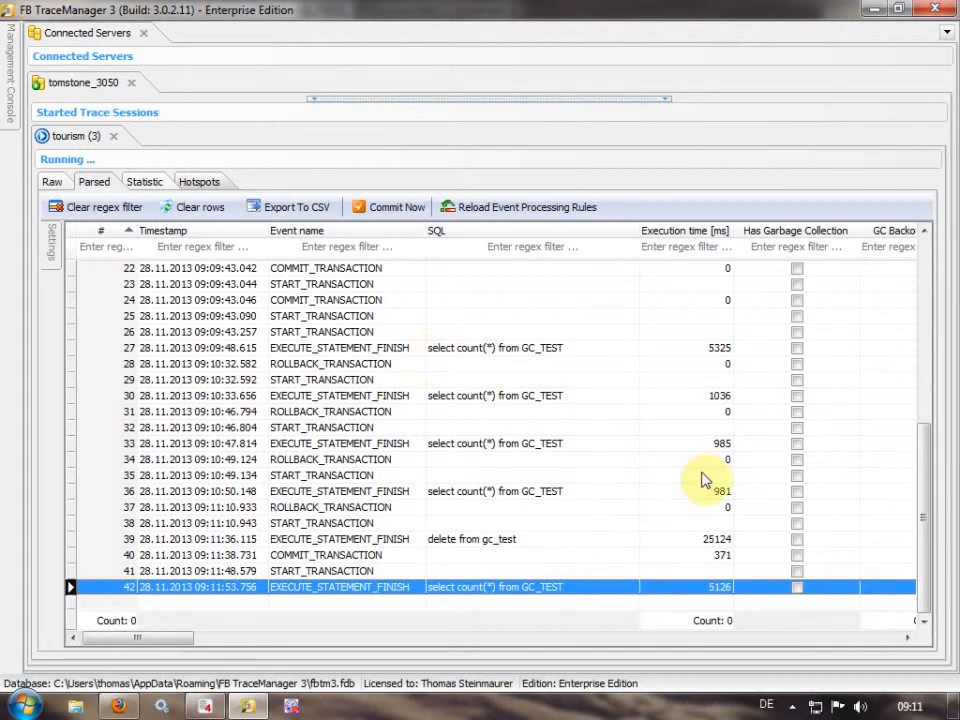
left_click(205, 706)
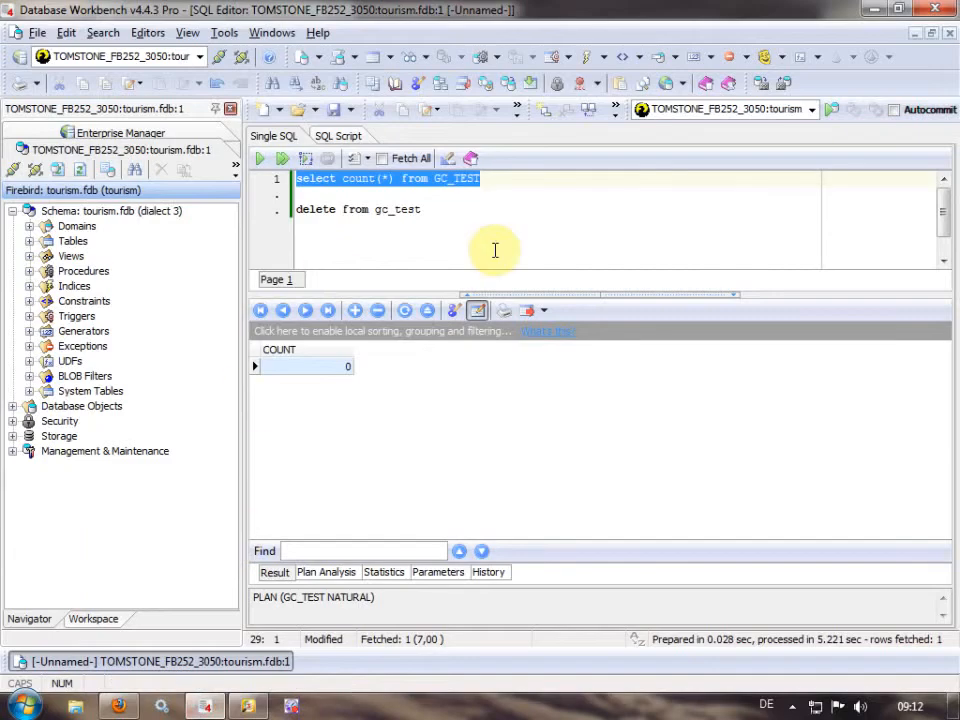
key("F9")
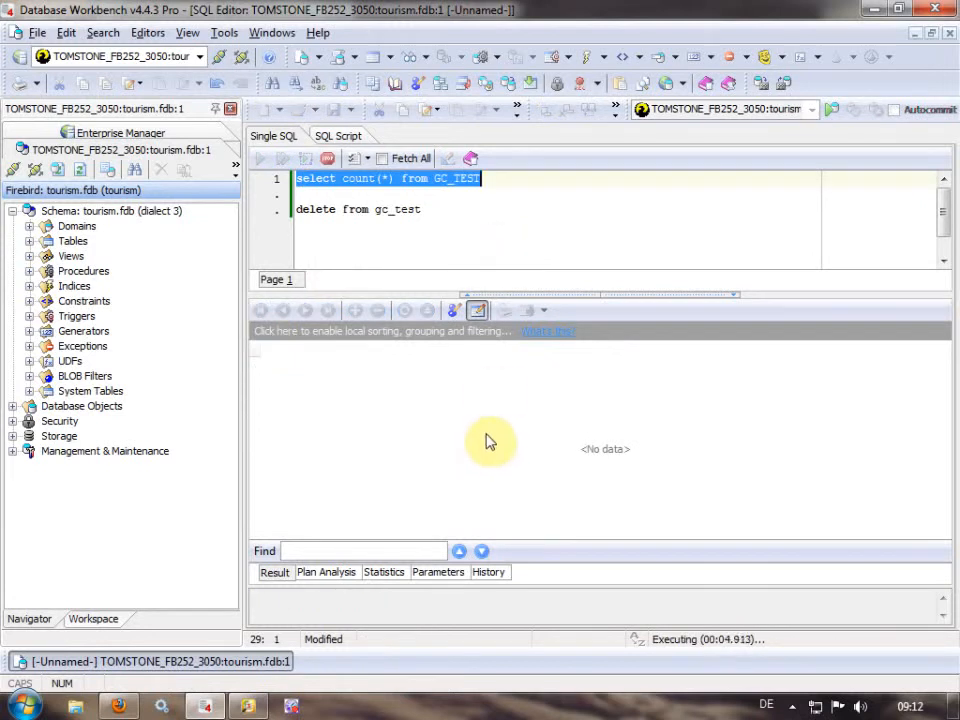
left_click(247, 706)
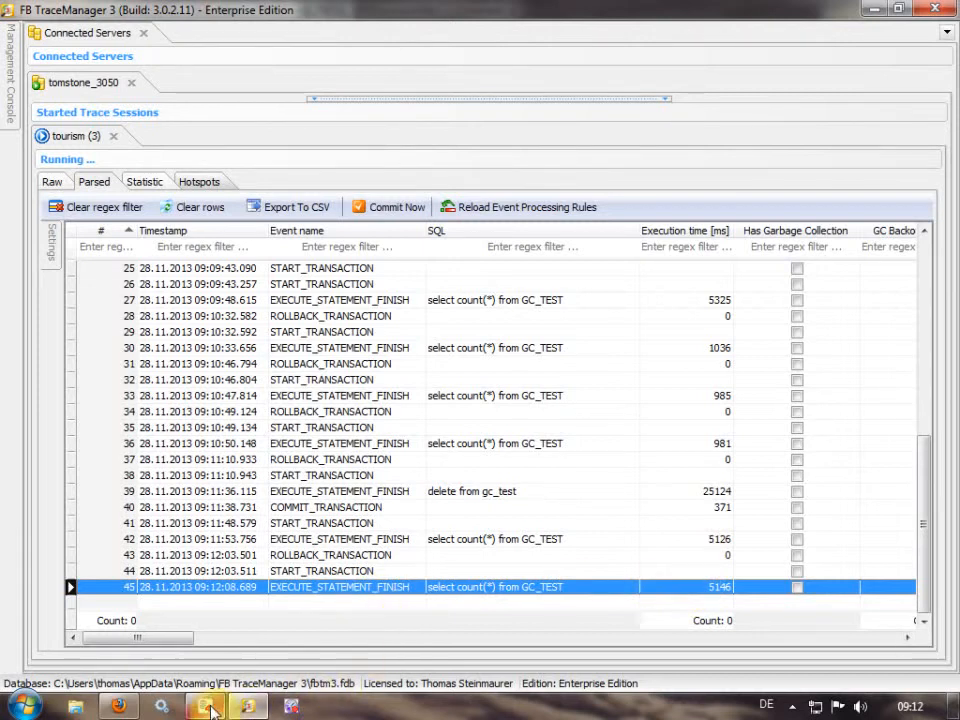
Switch to Database Workbench, disconnect tourism.fdb without saving the SQL, and reconnect to tourism.fdb on TOMSTONE_FB252_3050
left_click(241, 663)
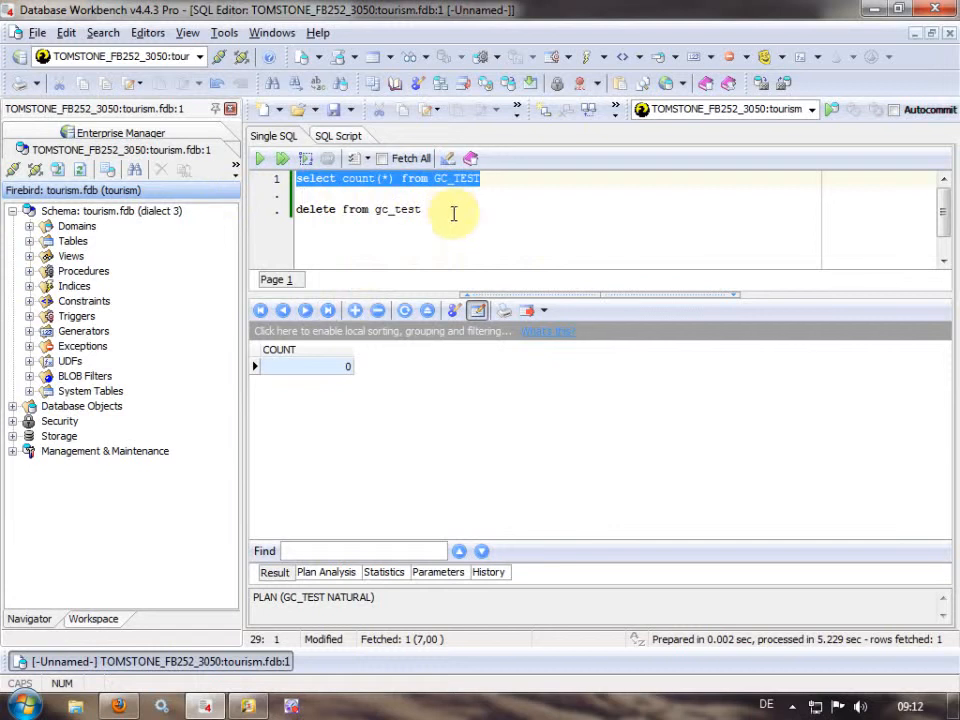
left_click(15, 169)
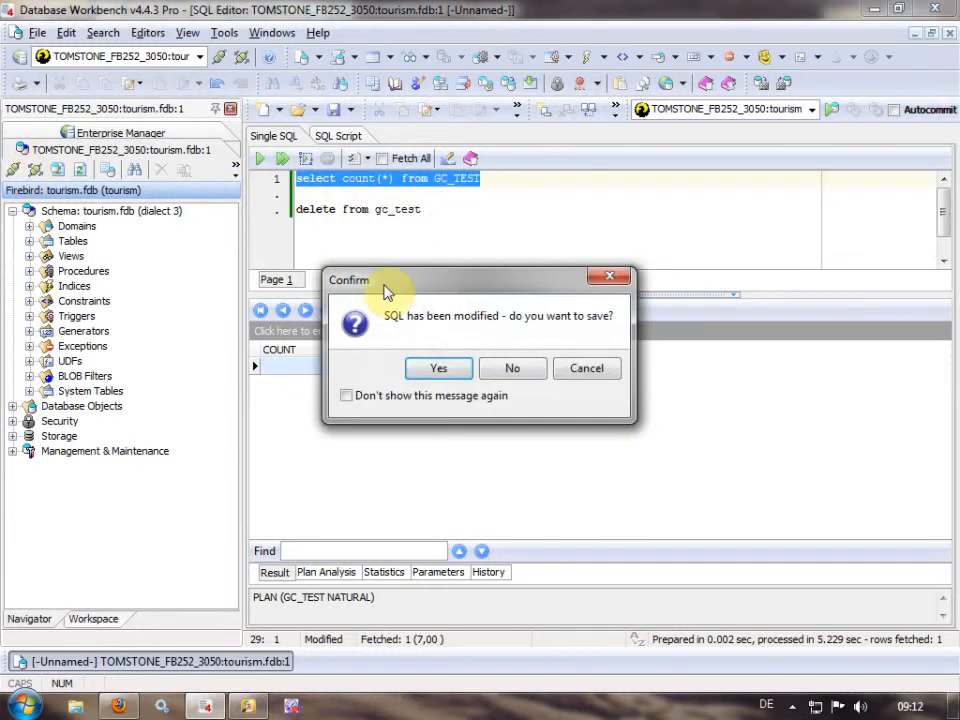
left_click(508, 368)
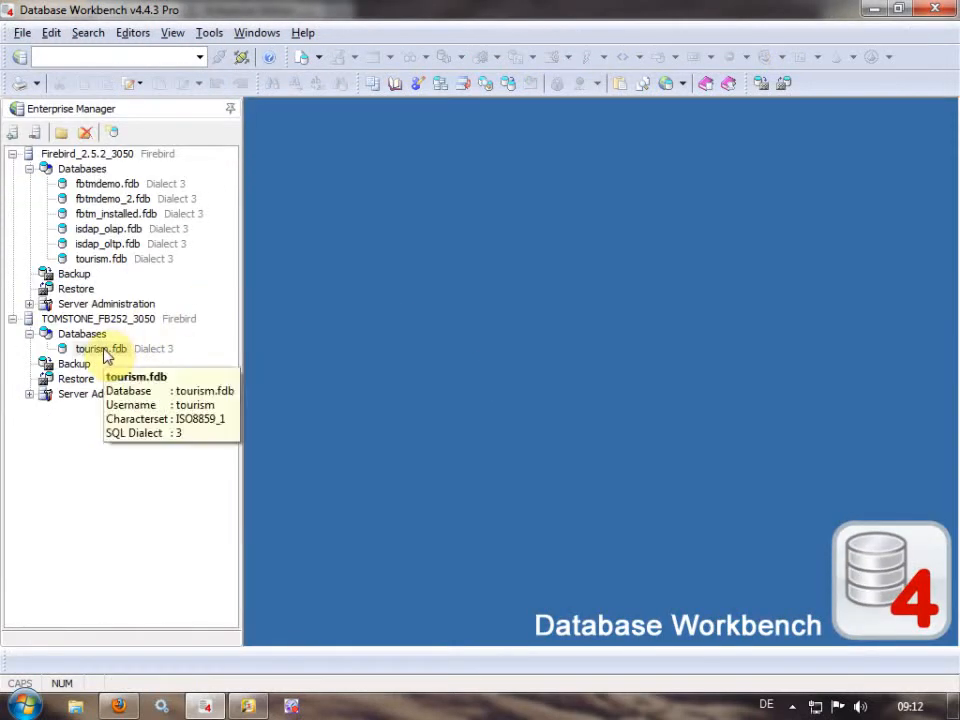
double_click(104, 352)
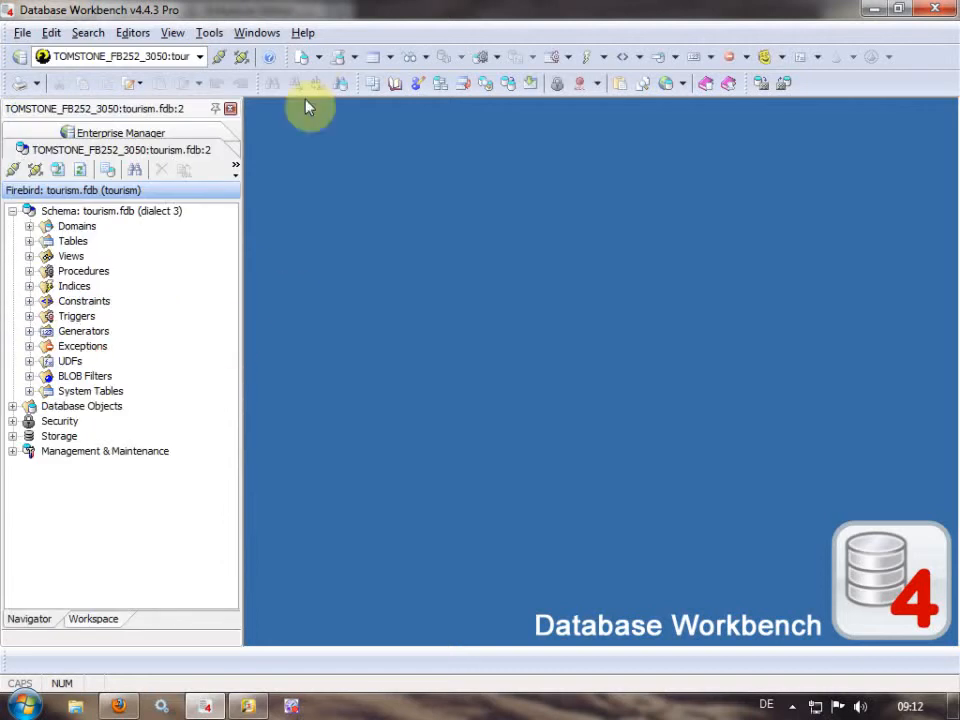
Open a new SQL editor and execute "select count(*) from GC_TEST" on the new connection
left_click(302, 57)
type("sel")
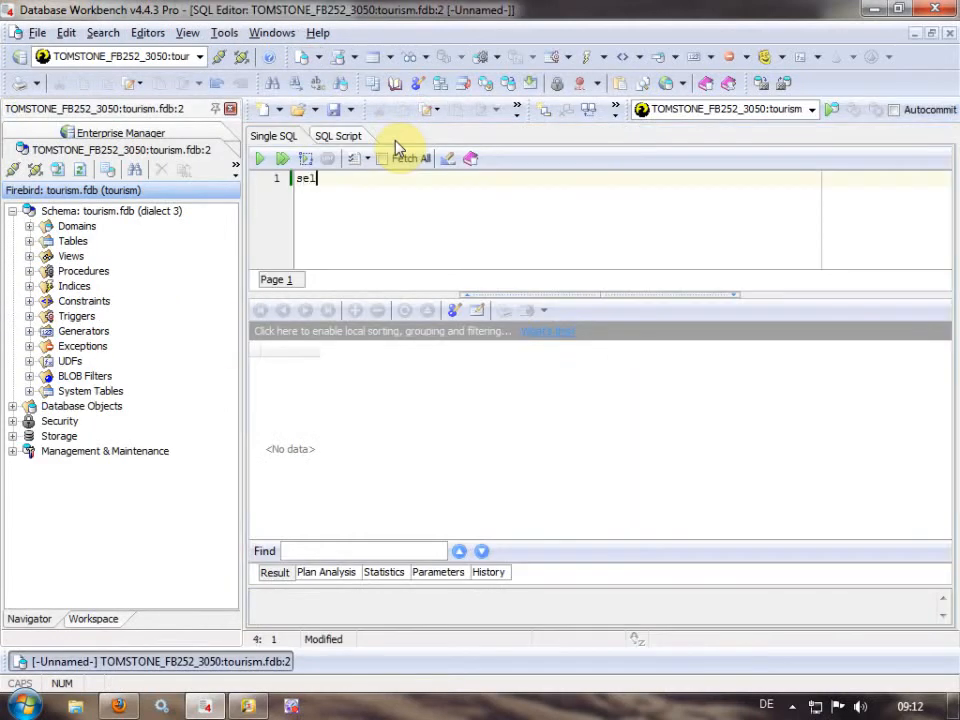
type("ect count(*) from gb")
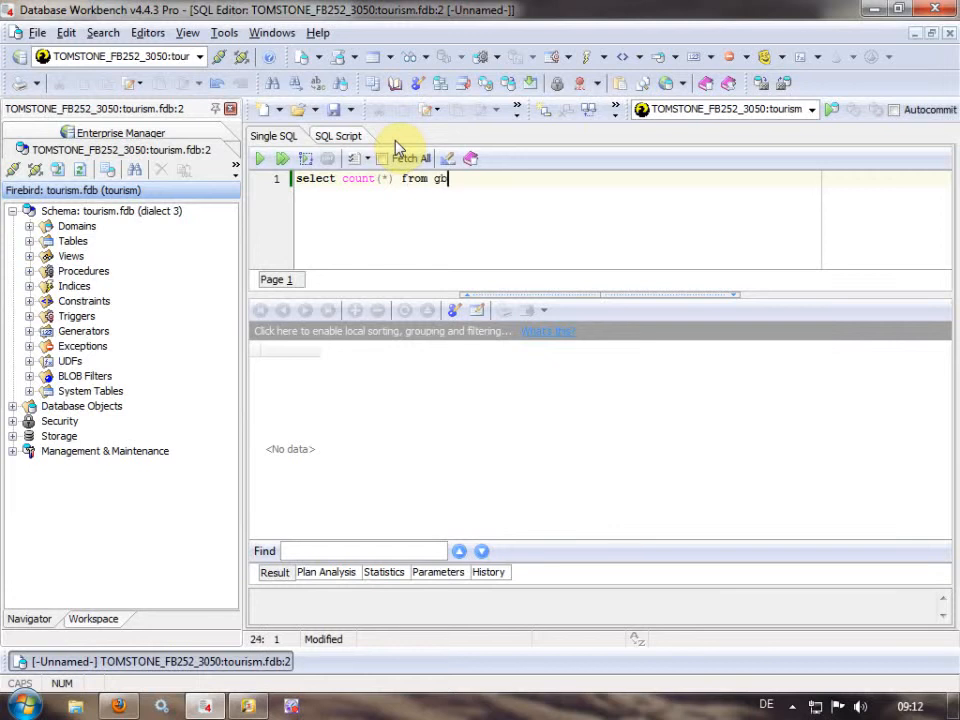
key("ctrl+space")
key("Return")
key("F9")
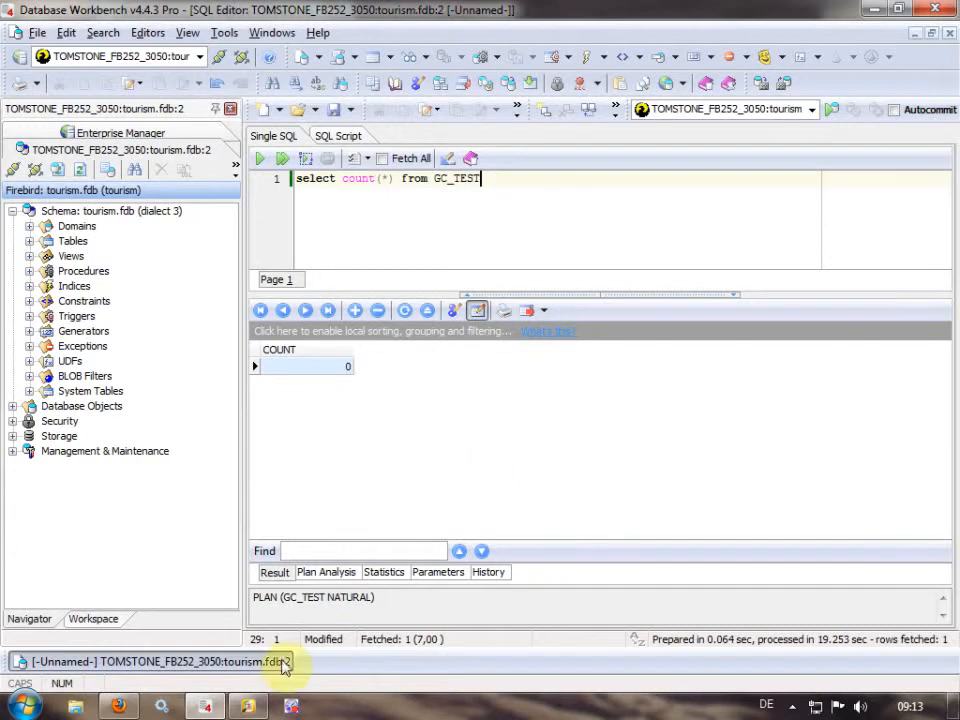
Switch to FB TraceManager and examine the latest count event's execution time, garbage collection flag, and GC backout, purge and expunge totals
mouse_move(258, 708)
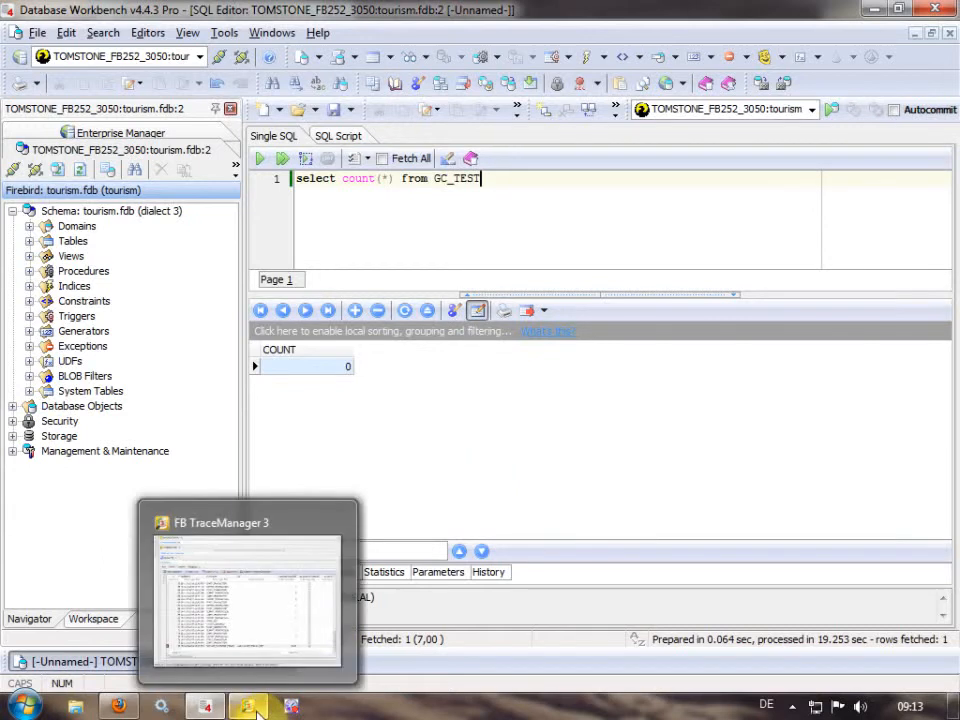
left_click(252, 705)
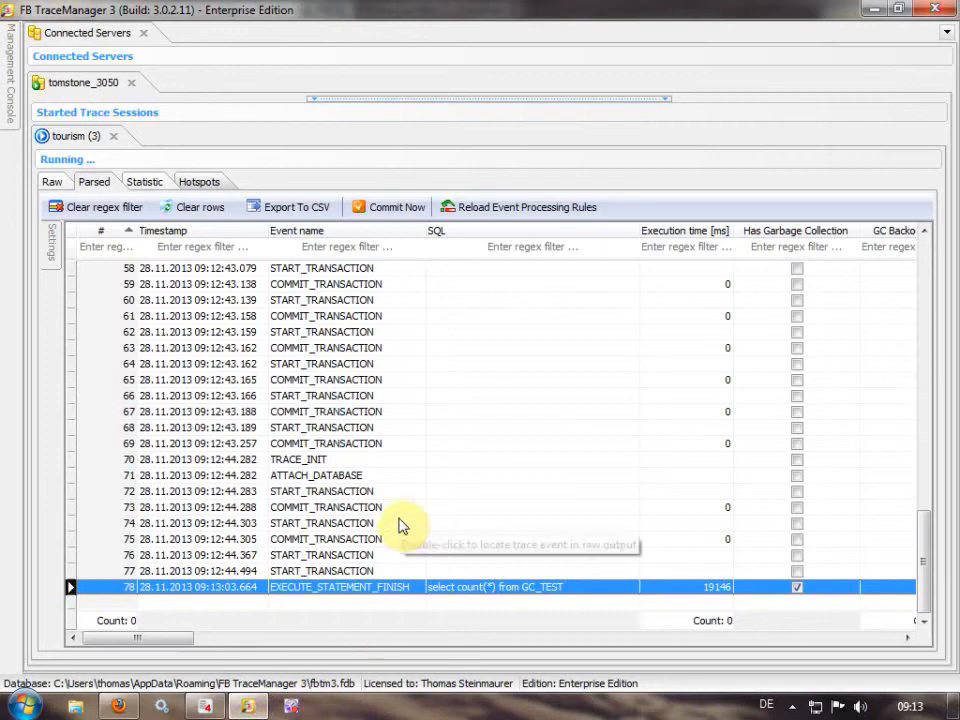
left_click(518, 570)
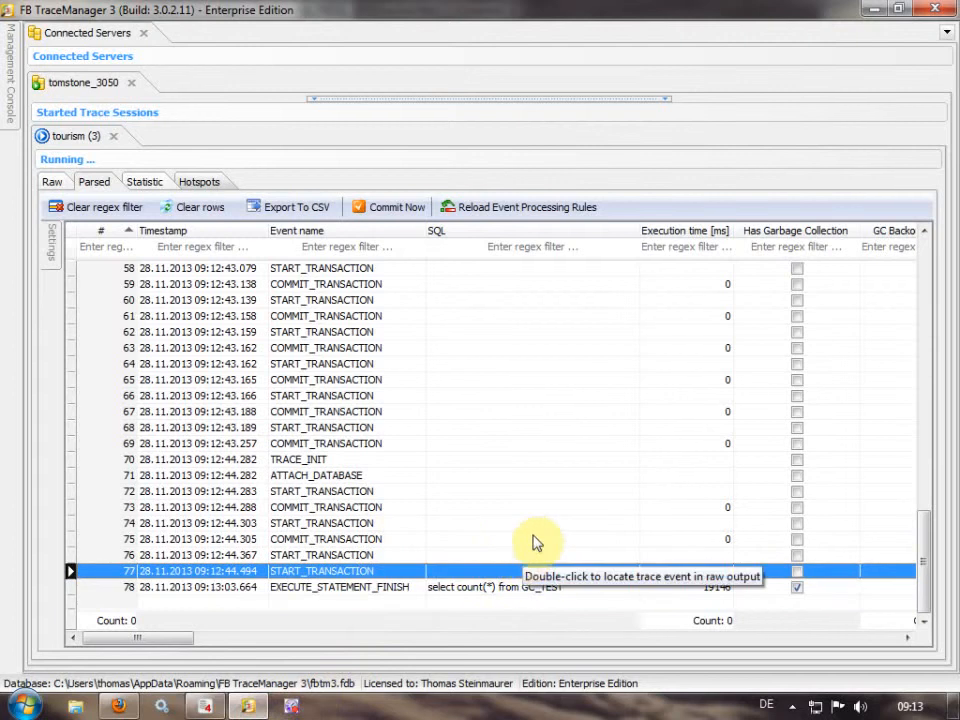
left_click(702, 590)
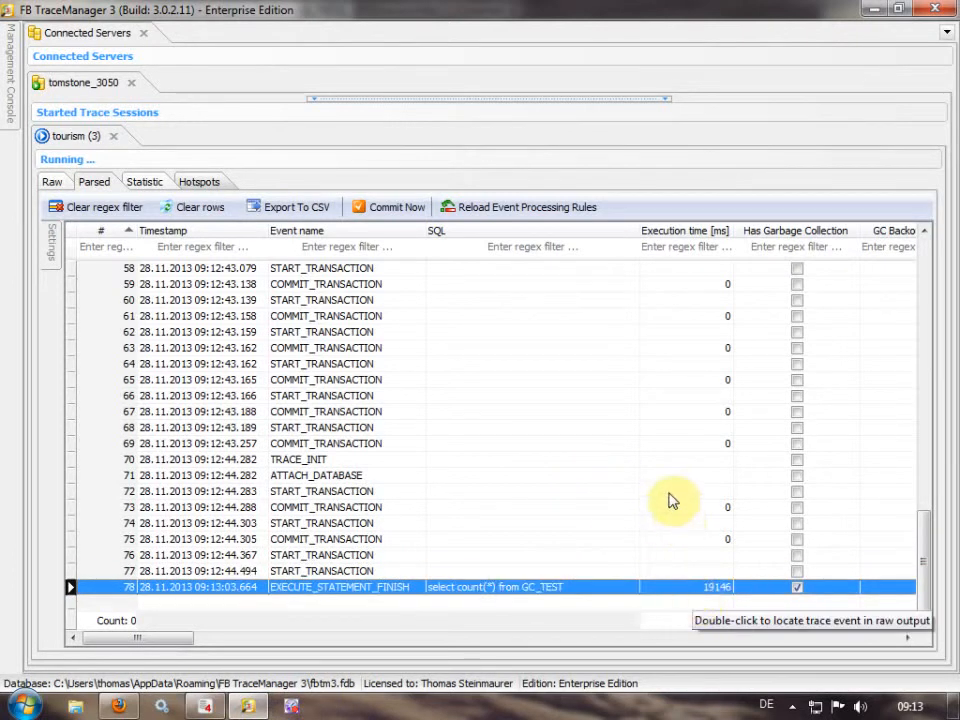
left_click_drag(932, 553, 918, 585)
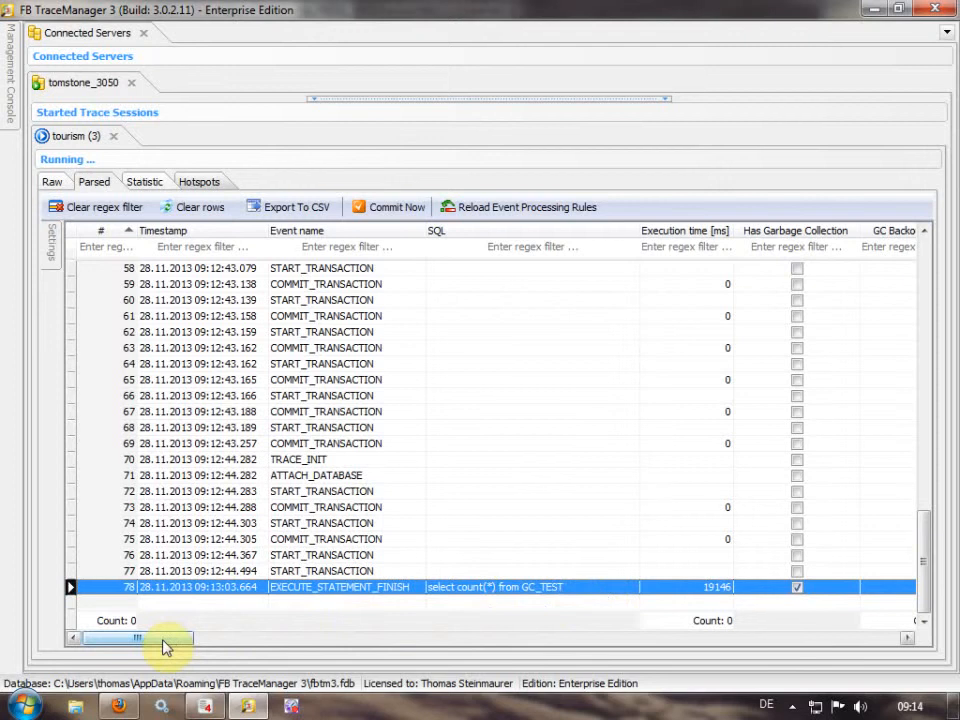
left_click_drag(165, 647, 193, 652)
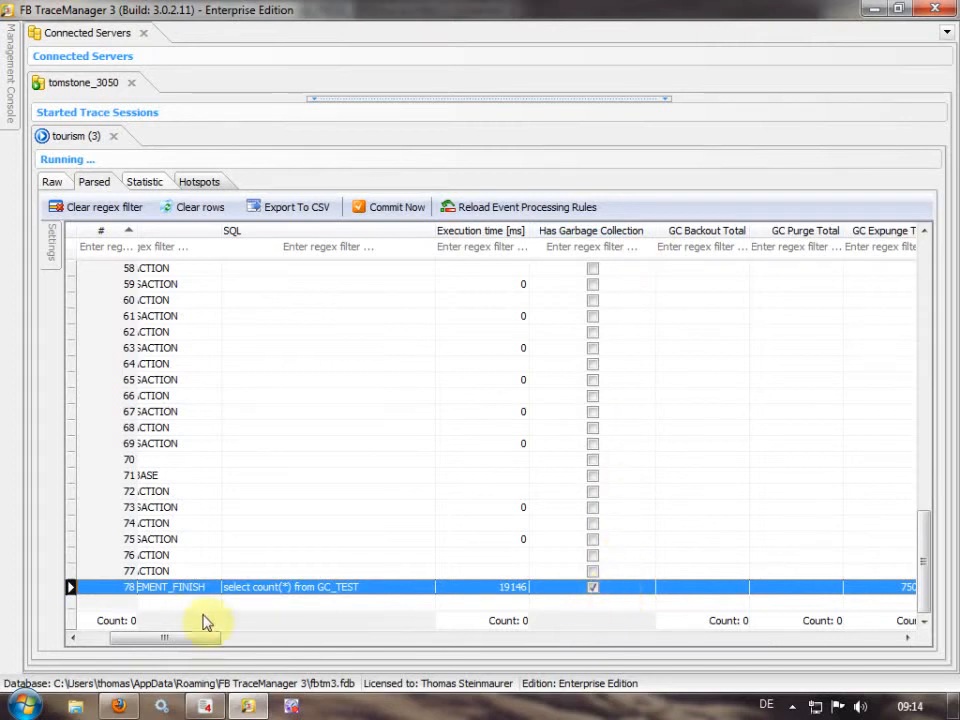
left_click_drag(150, 640, 186, 638)
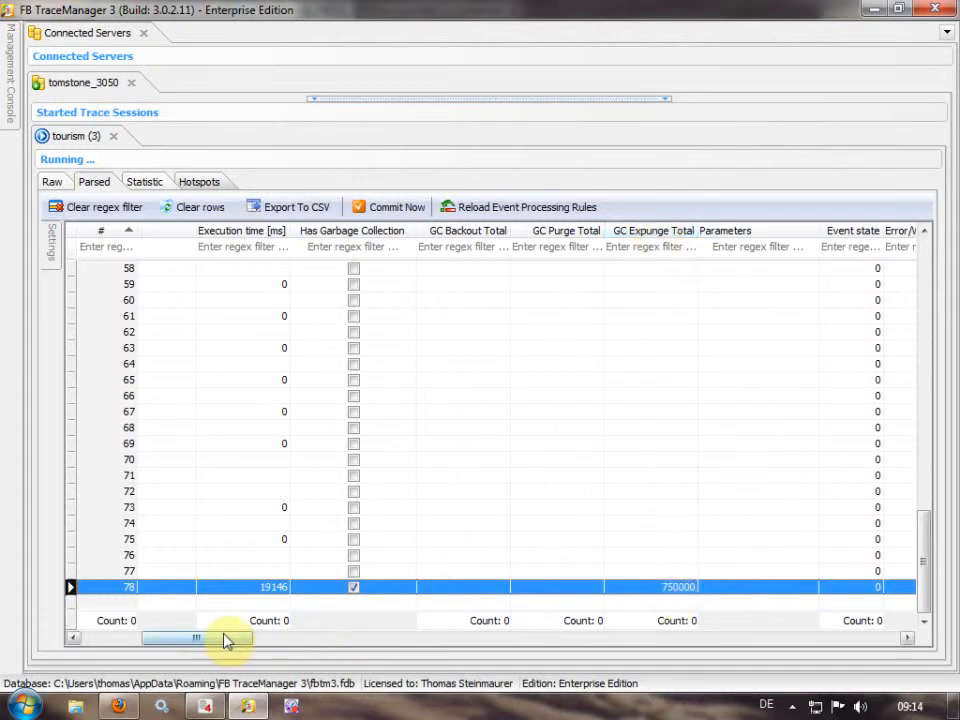
left_click_drag(225, 636, 148, 643)
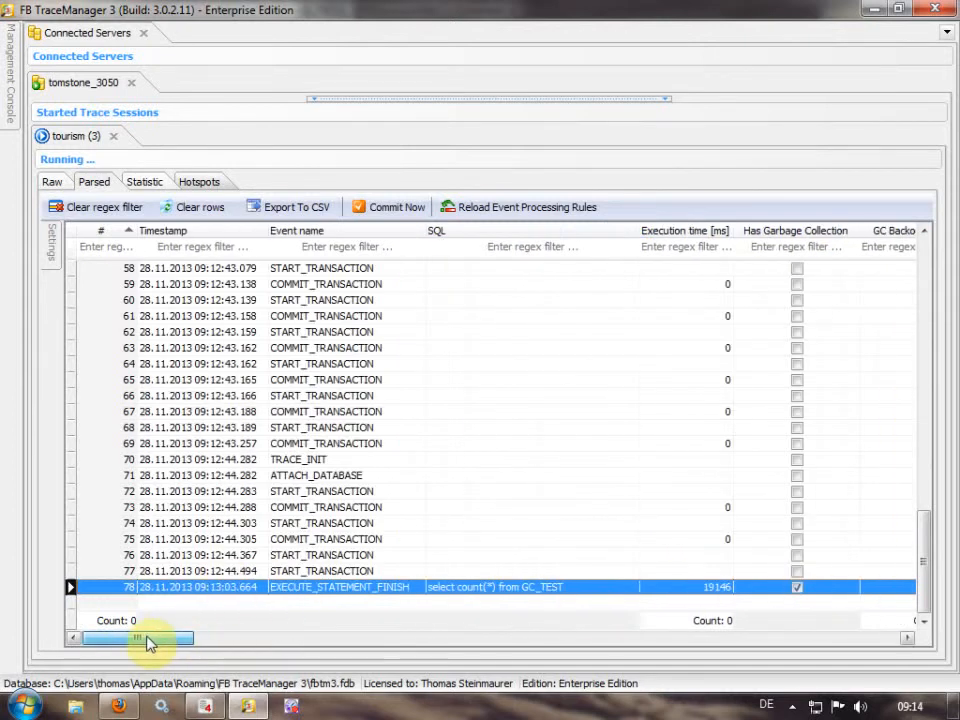
View the latest count event's detailed statistics, examine the parsed backout, purge and expunge values for GC_TEST, and close them
right_click(246, 587)
mouse_move(336, 507)
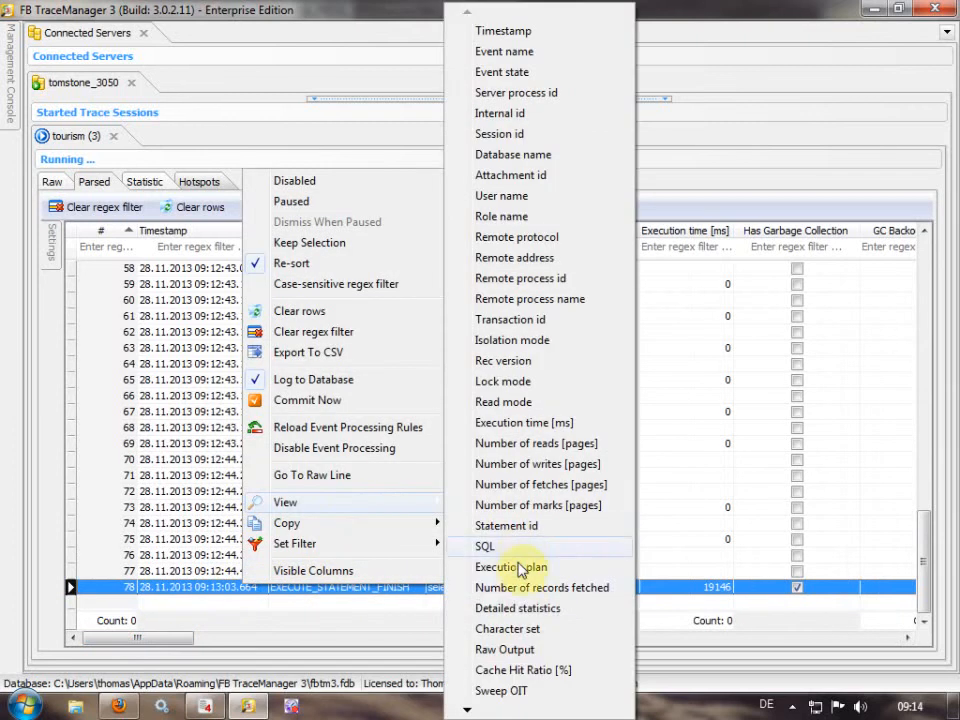
left_click(527, 610)
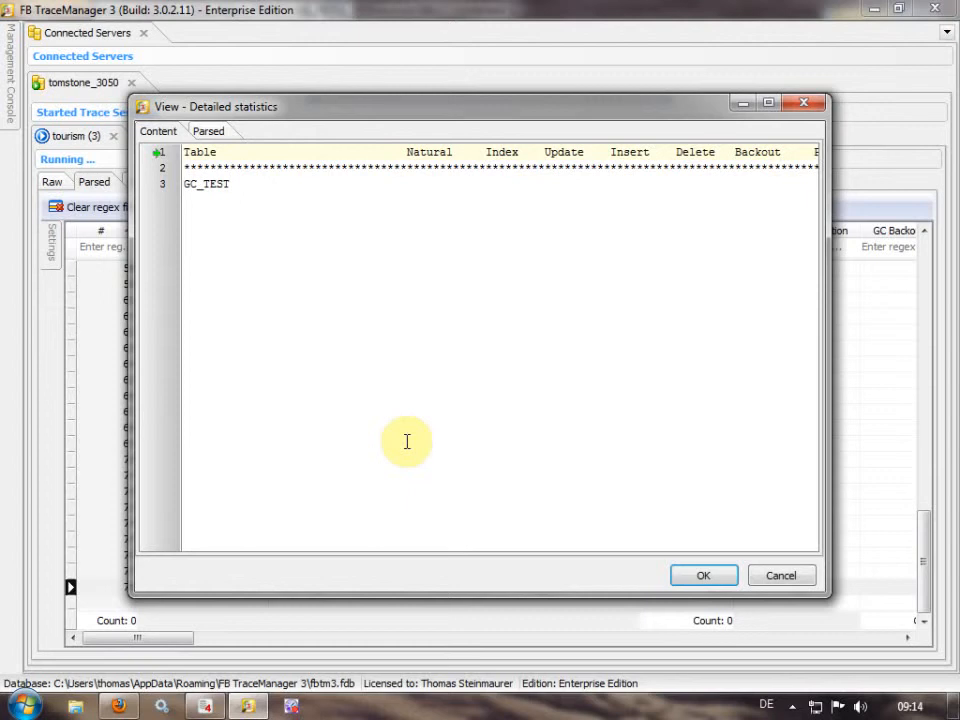
left_click(210, 133)
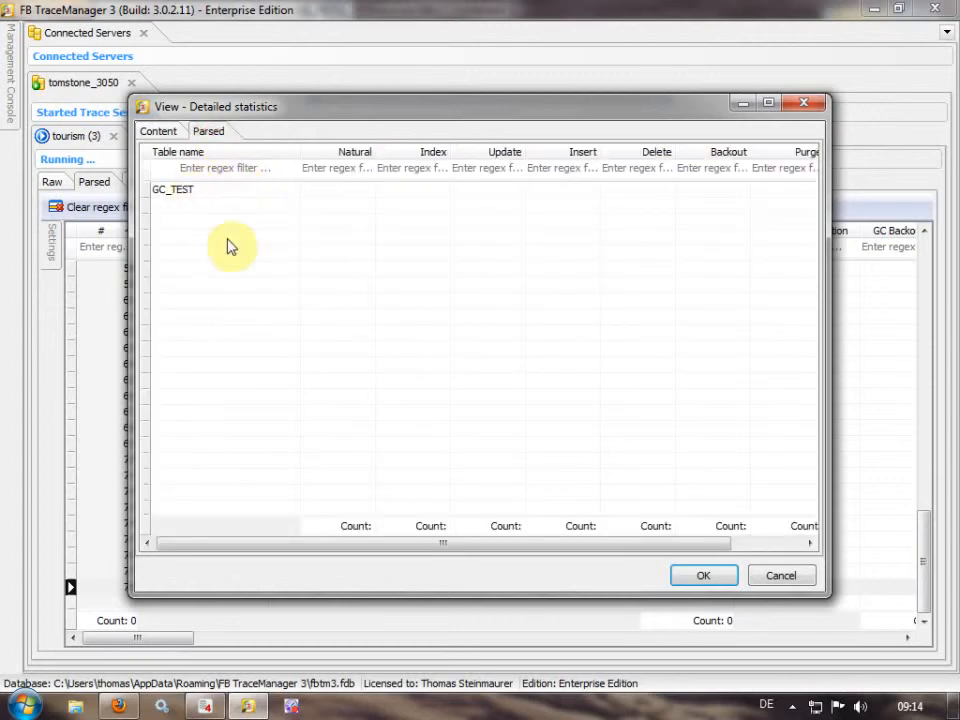
left_click_drag(527, 545, 677, 579)
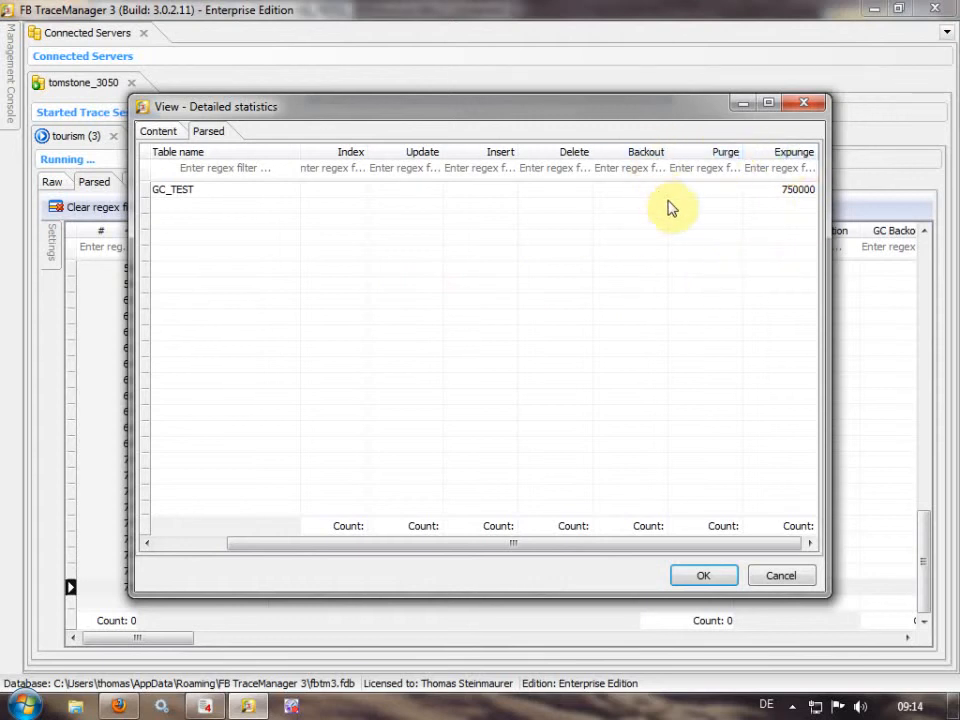
left_click(157, 131)
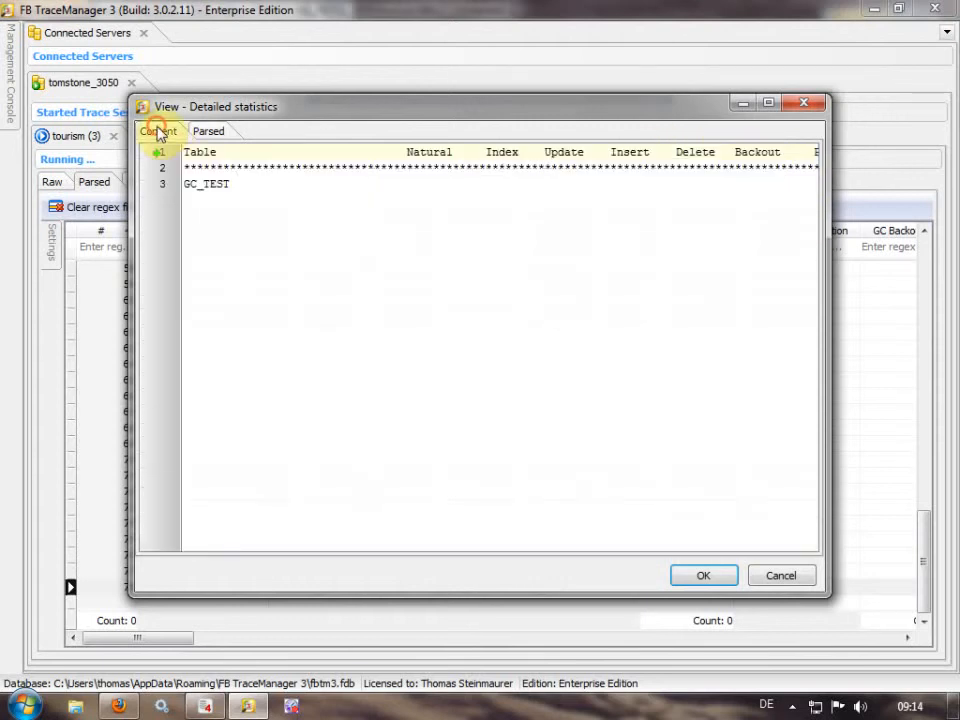
left_click(711, 574)
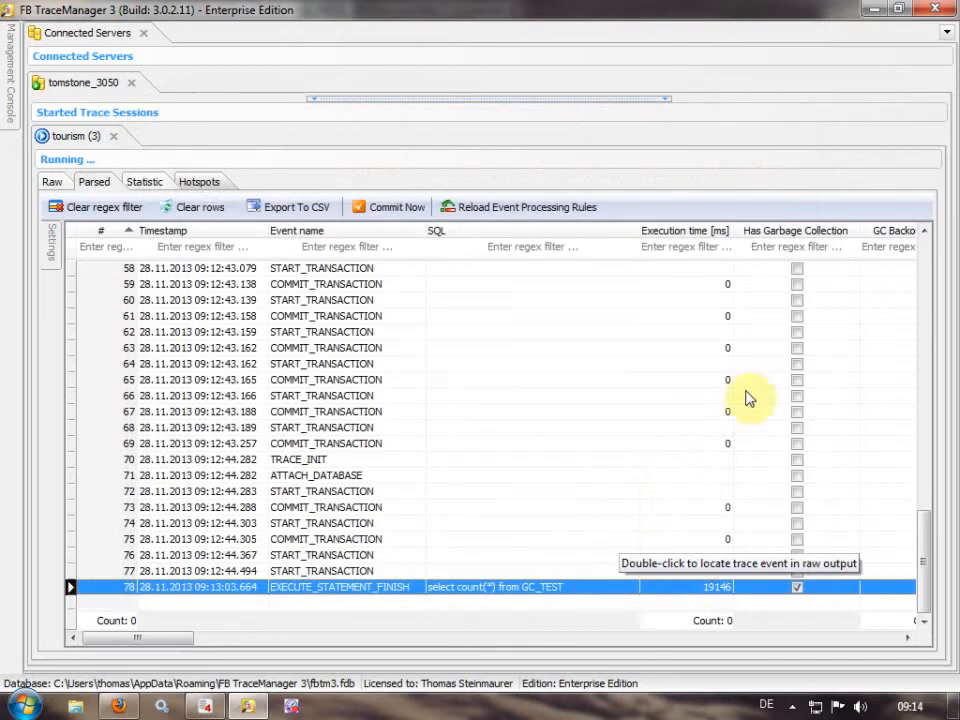
Filter the parsed trace events to those with Has Garbage Collection set to True
right_click(800, 592)
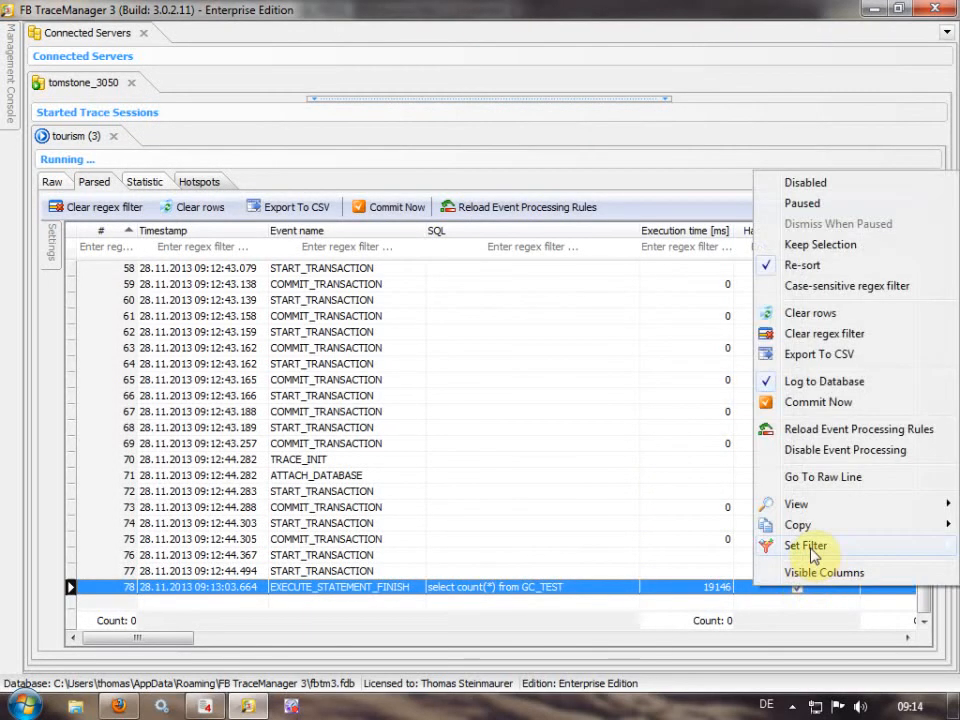
mouse_move(814, 547)
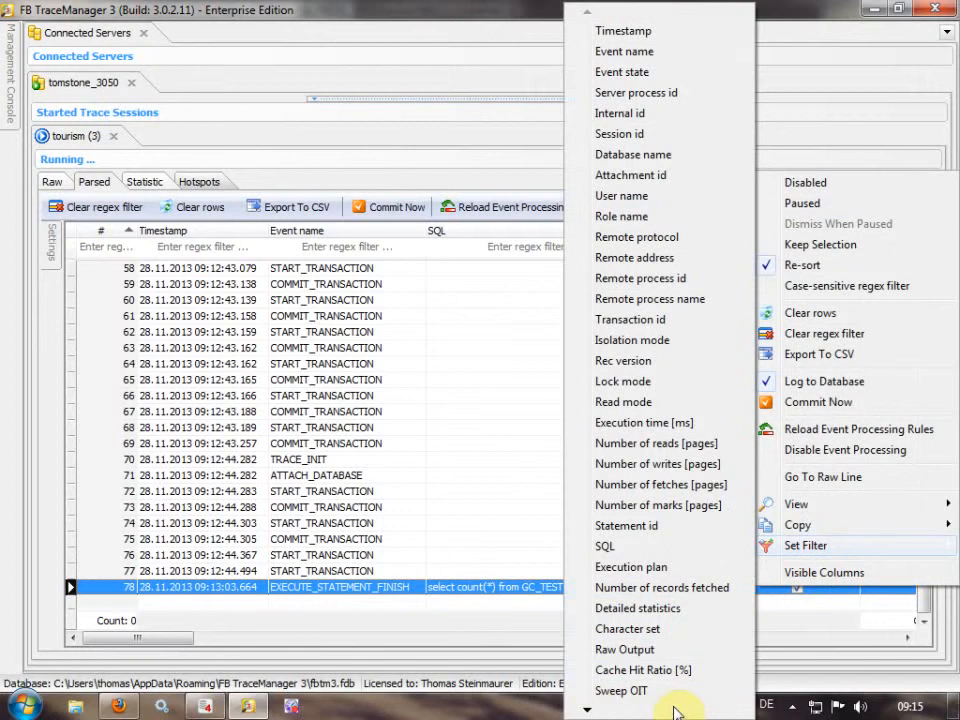
left_click(588, 710)
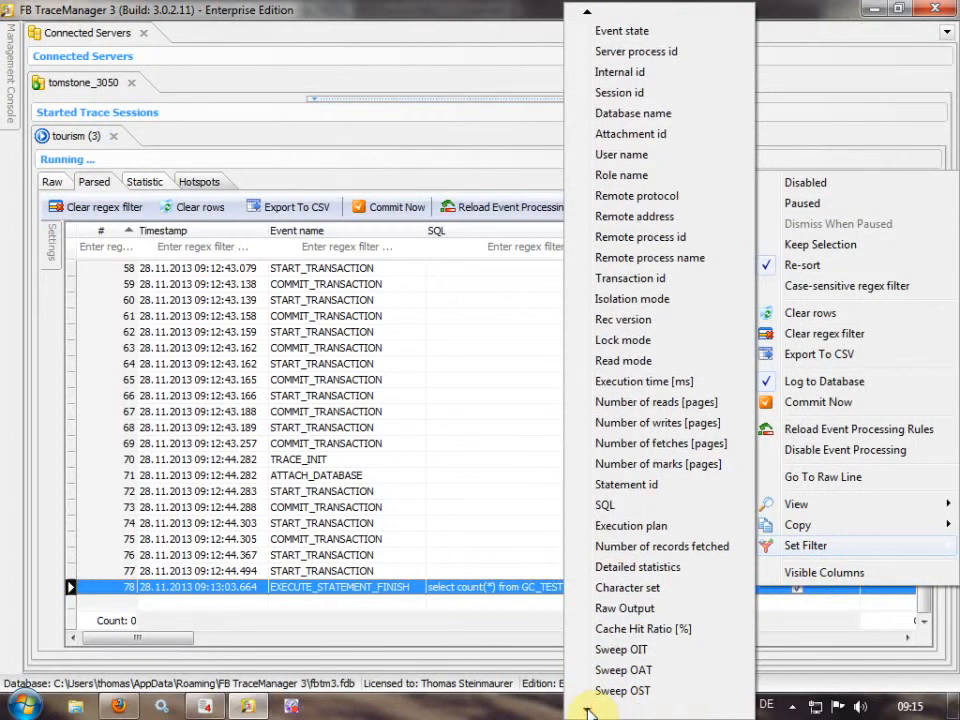
left_click(620, 634)
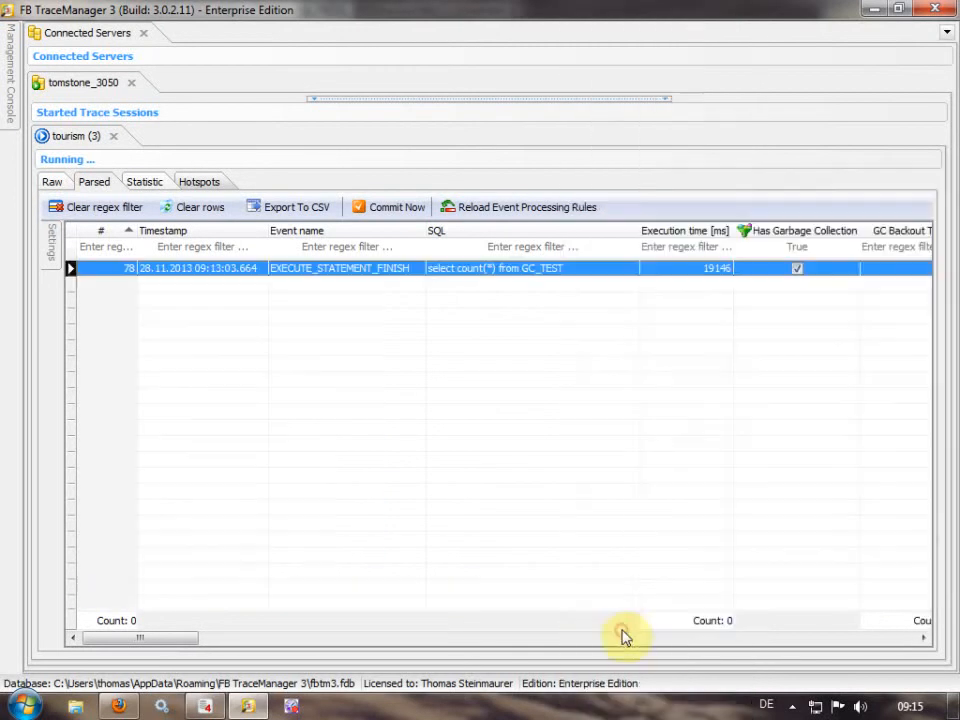
Clear the regex filter on the parsed trace events and return to the last traced count statement
right_click(591, 274)
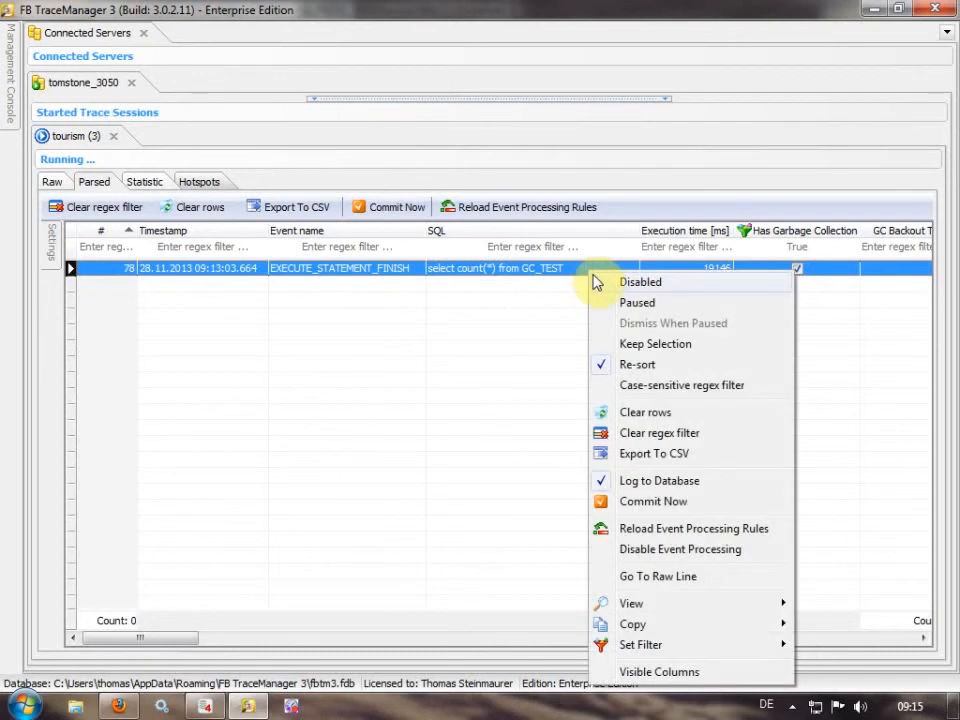
left_click(686, 208)
left_click(135, 207)
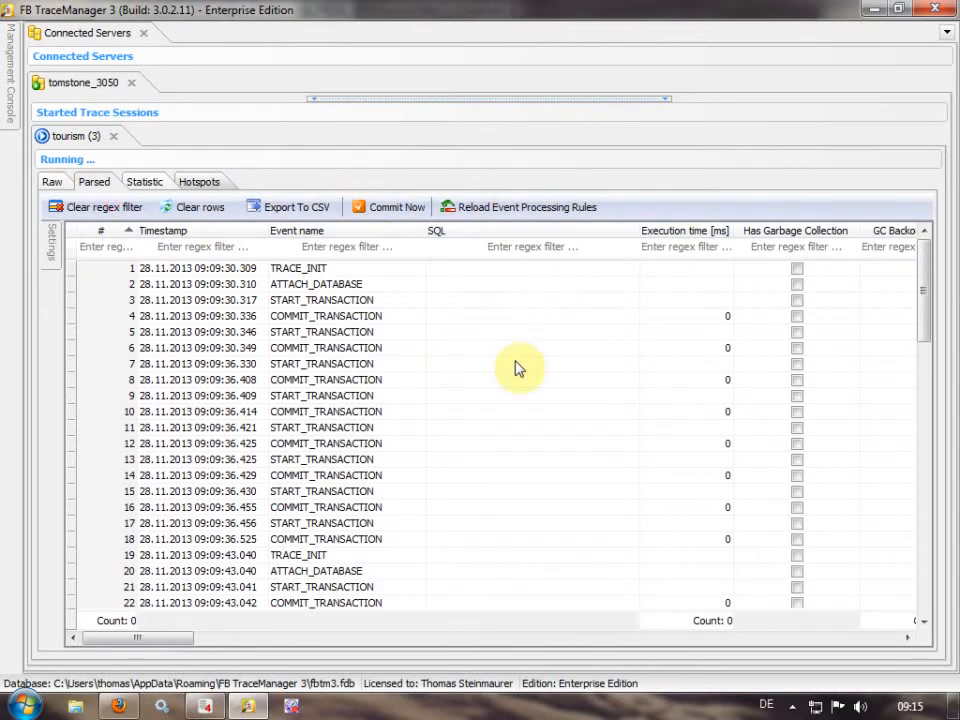
scroll(645, 388, "down", 16)
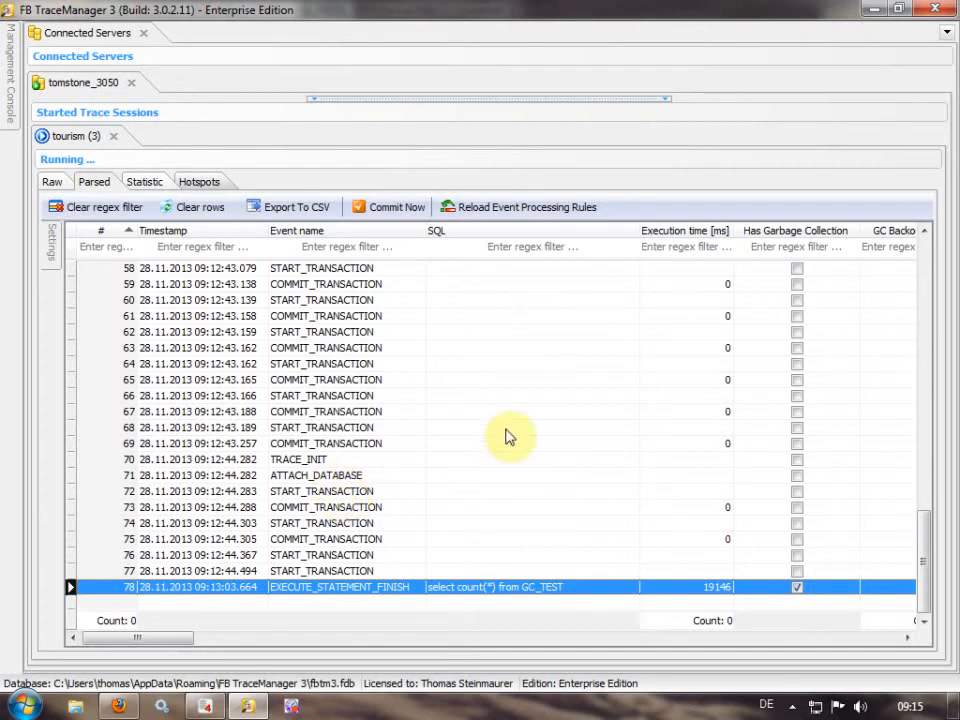
Pin the Management Console open and connect to tourism.fdb under tomstone_3050, with its monitoring tables paused
mouse_move(9, 60)
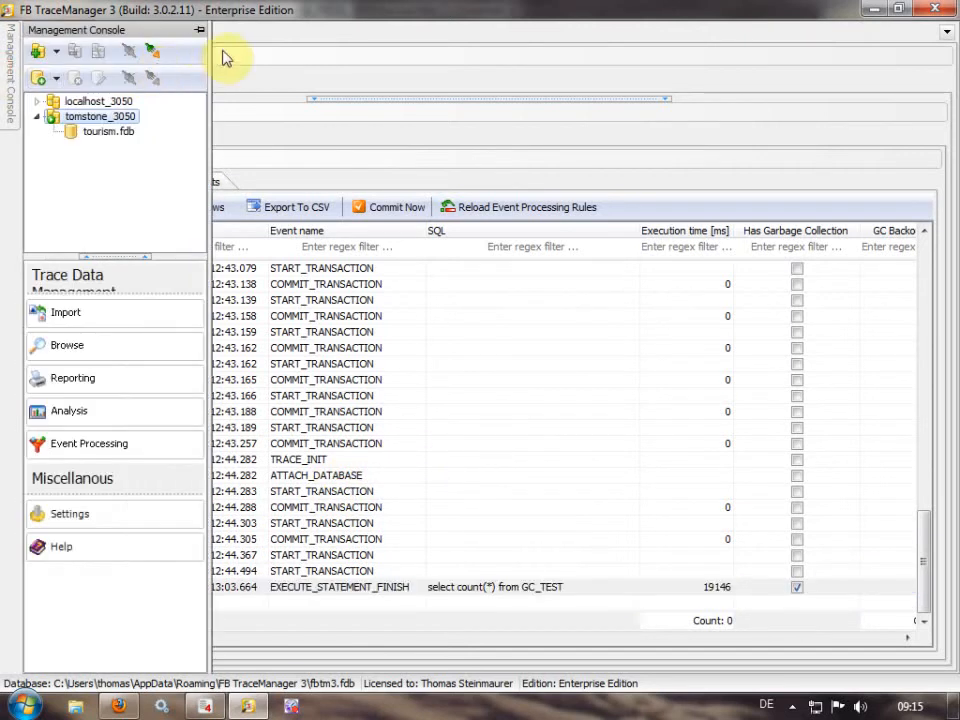
left_click(198, 29)
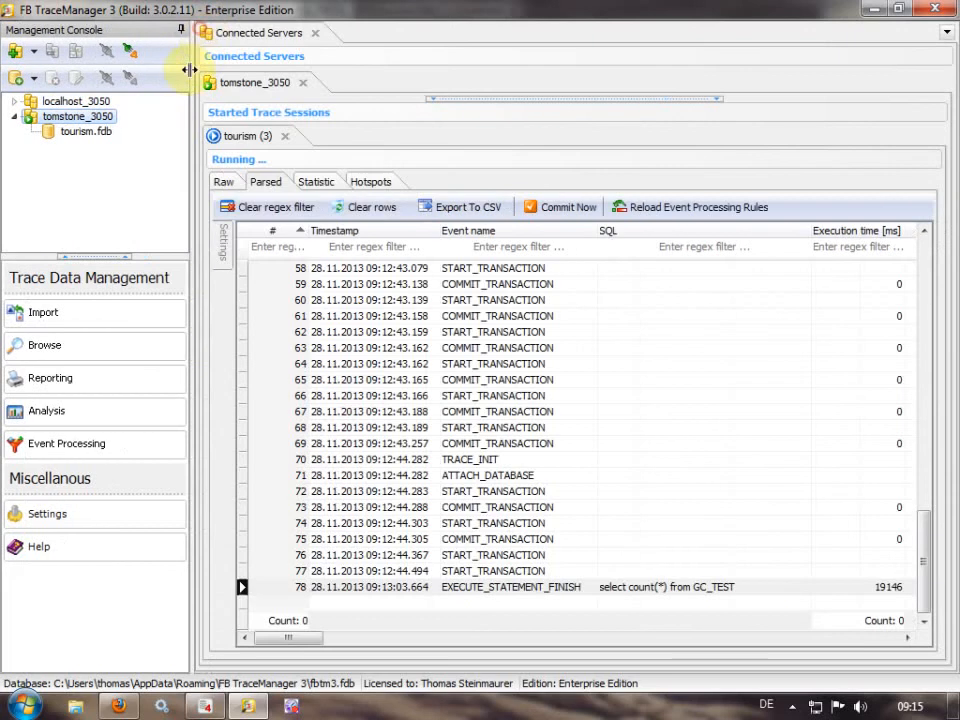
double_click(78, 132)
left_click(359, 242)
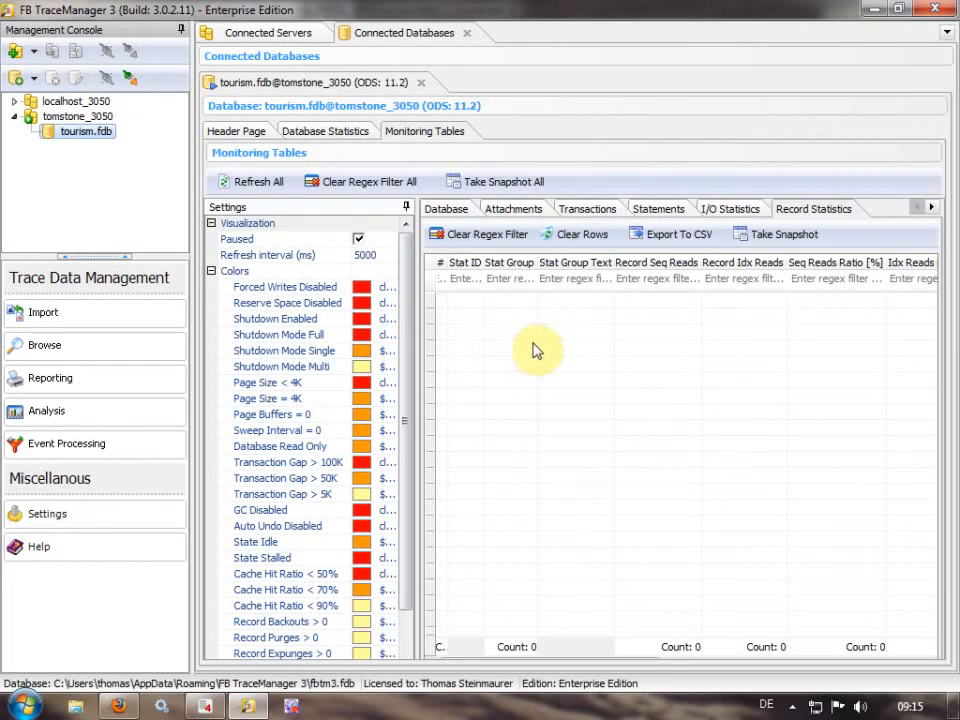
Refresh all monitoring tables and examine the expunge and Has Garbage Collection columns of the record statistics
left_click(244, 184)
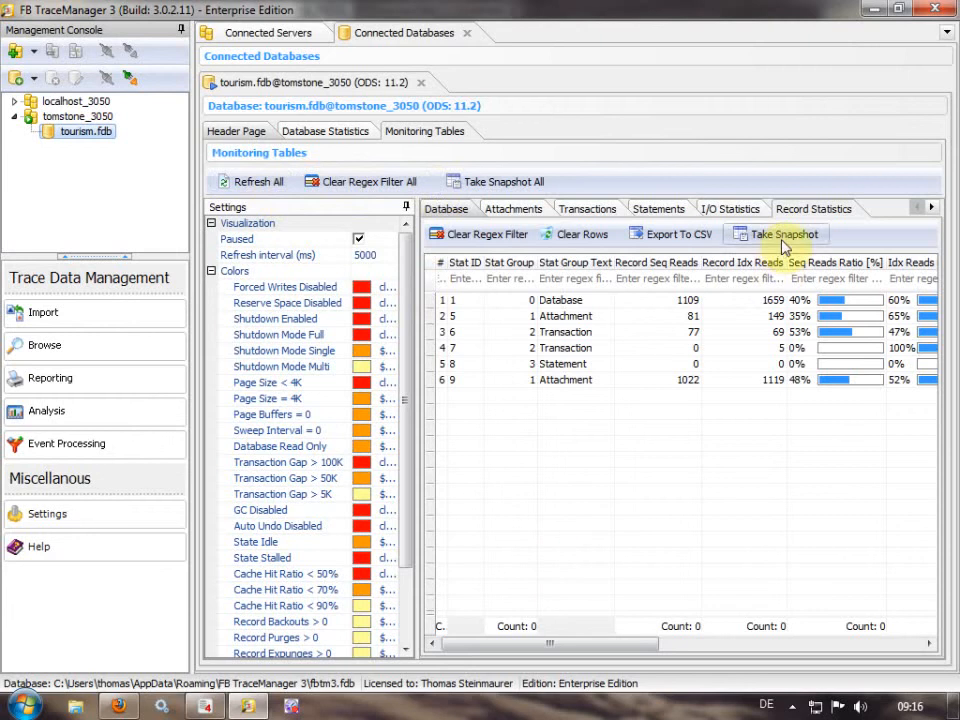
left_click(575, 643)
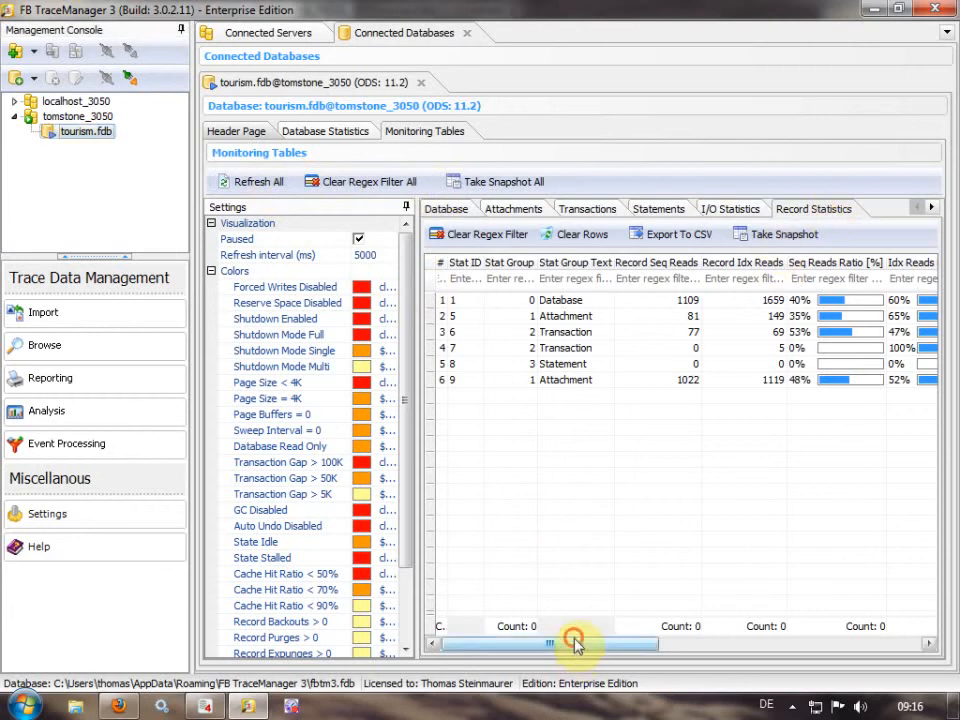
left_click_drag(575, 643, 846, 690)
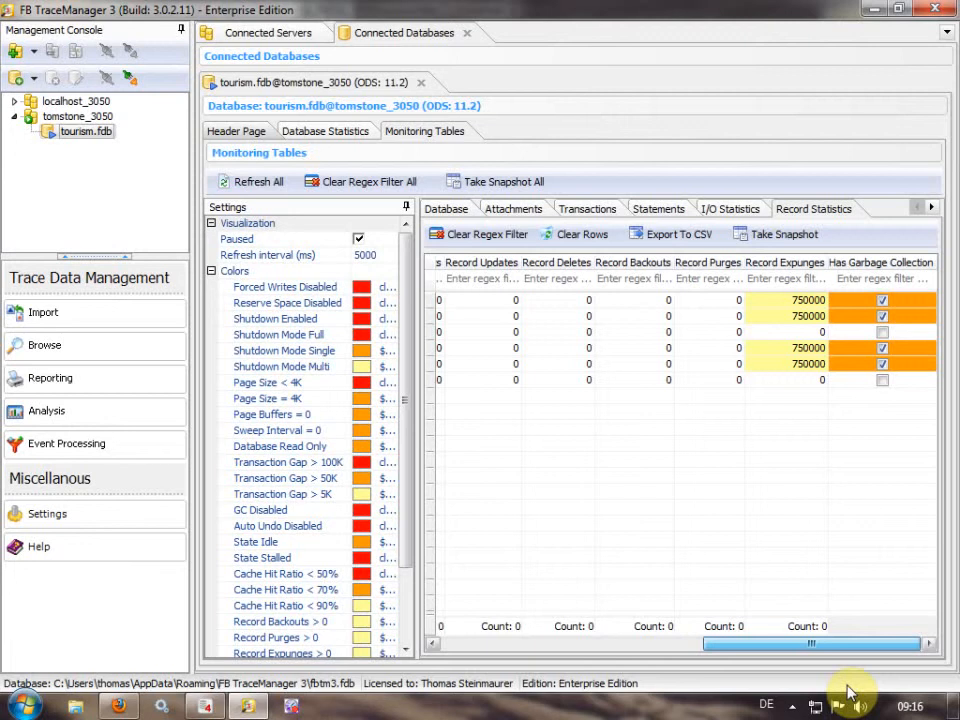
left_click_drag(846, 690, 463, 660)
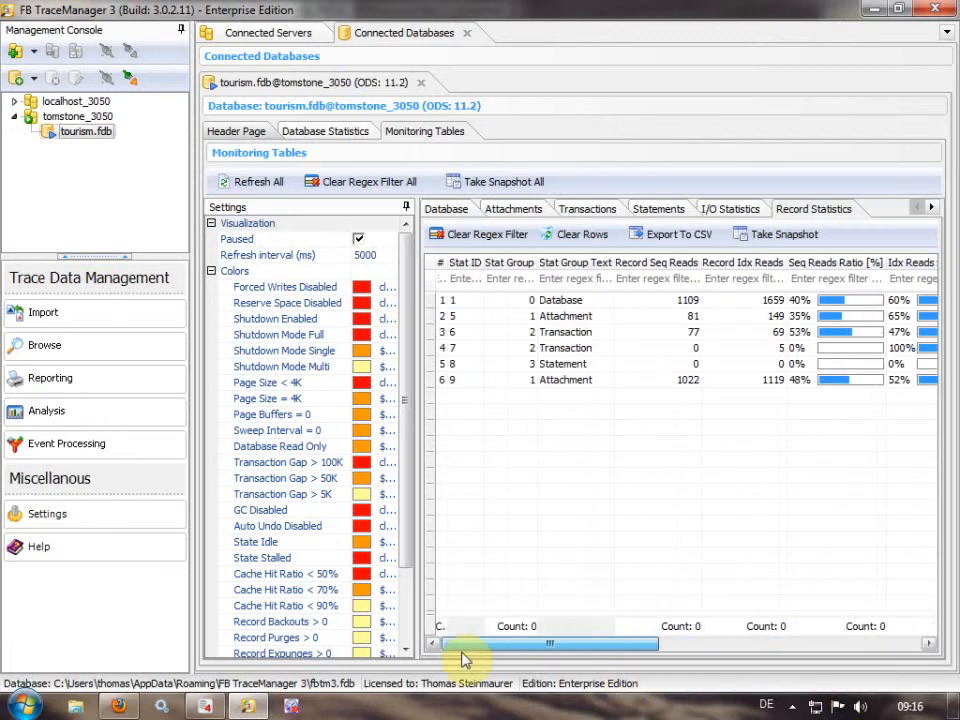
Examine the monitored statements, checking the SQL text and Stat ID of the listed statement
left_click(658, 209)
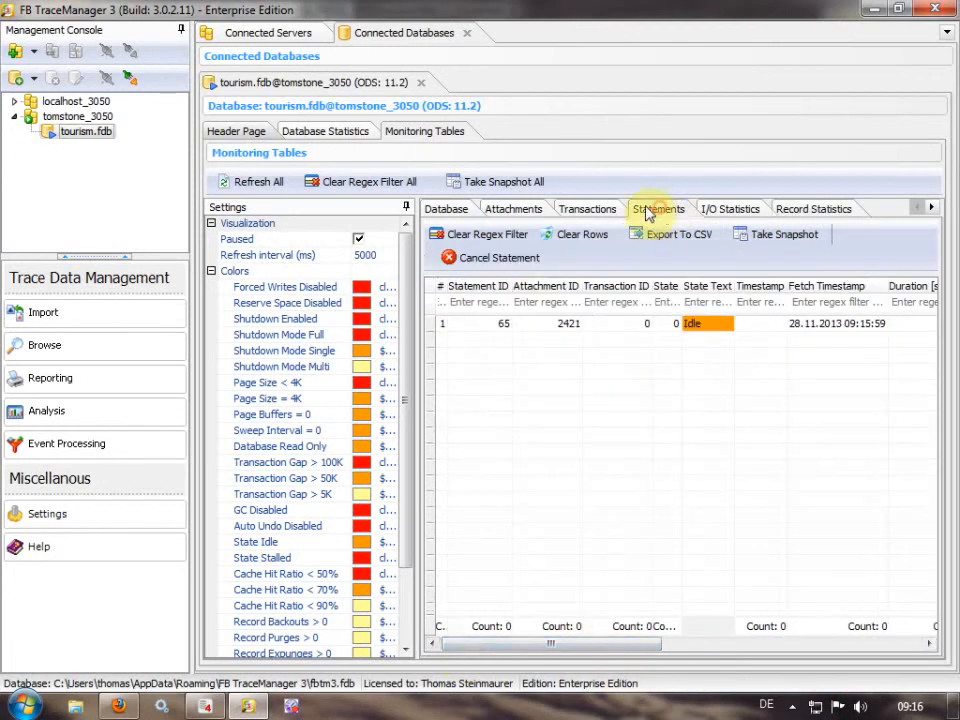
left_click_drag(575, 643, 857, 688)
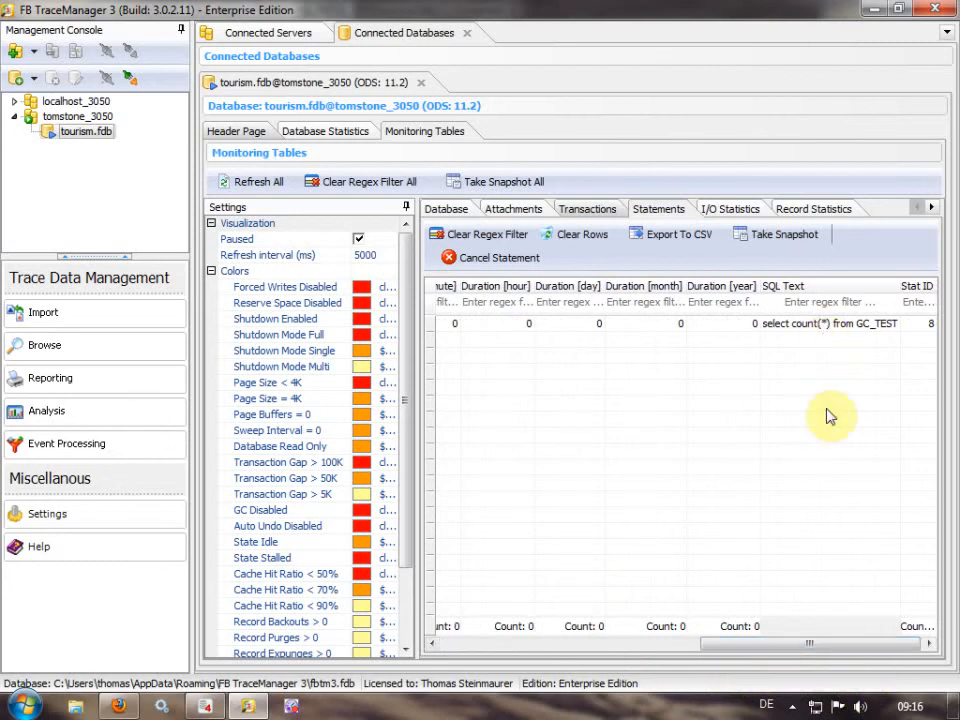
left_click_drag(812, 646, 474, 619)
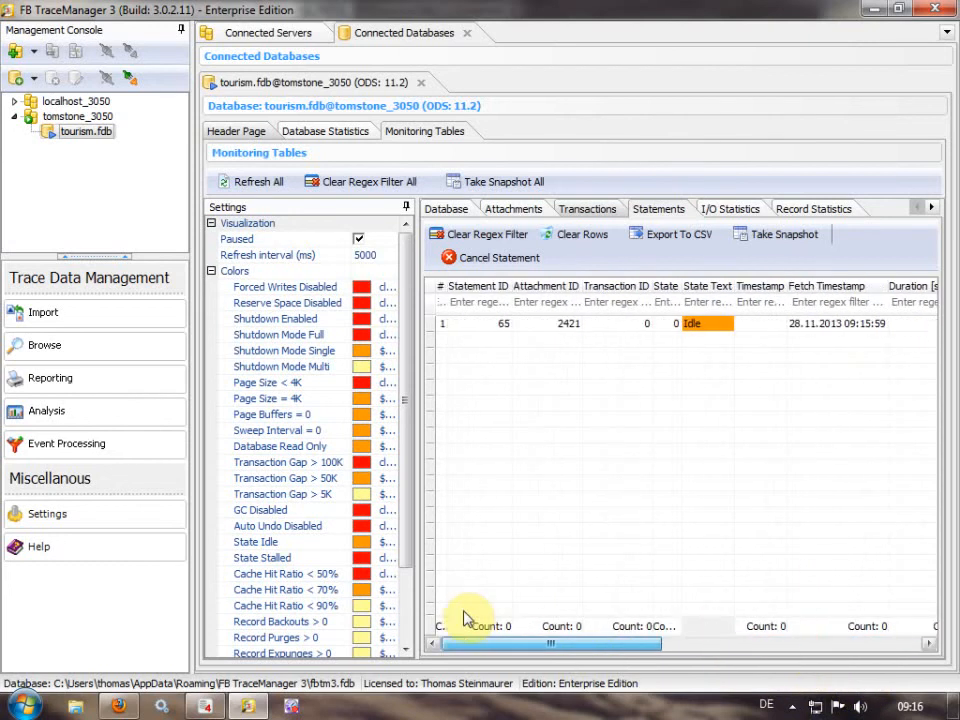
Select the Statement group's row in the record statistics and check its record expunges and garbage collection flag
left_click(812, 209)
left_click_drag(532, 650, 490, 643)
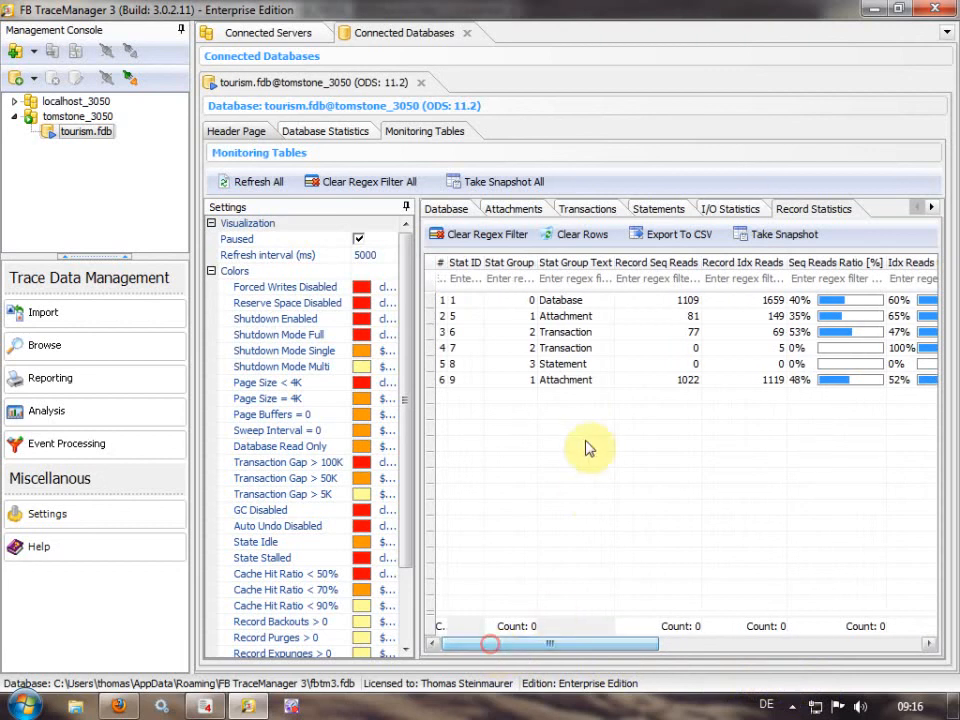
left_click(574, 366)
left_click_drag(572, 641, 866, 680)
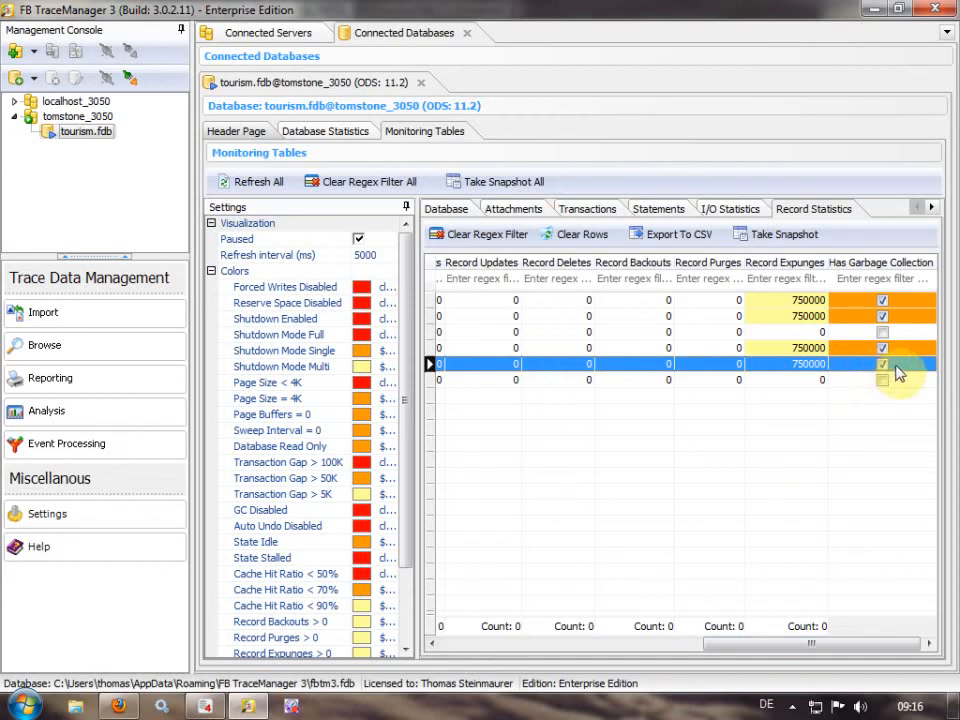
Return to the tourism trace session's parsed events and locate the latest select count(*) from GC_TEST event
left_click(295, 32)
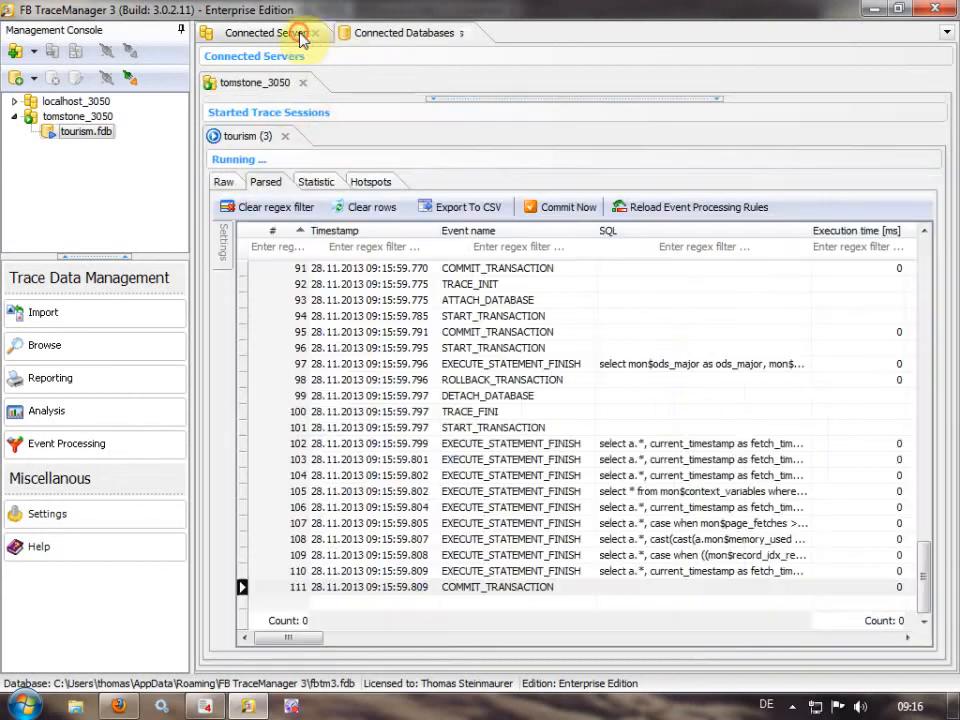
left_click(548, 446)
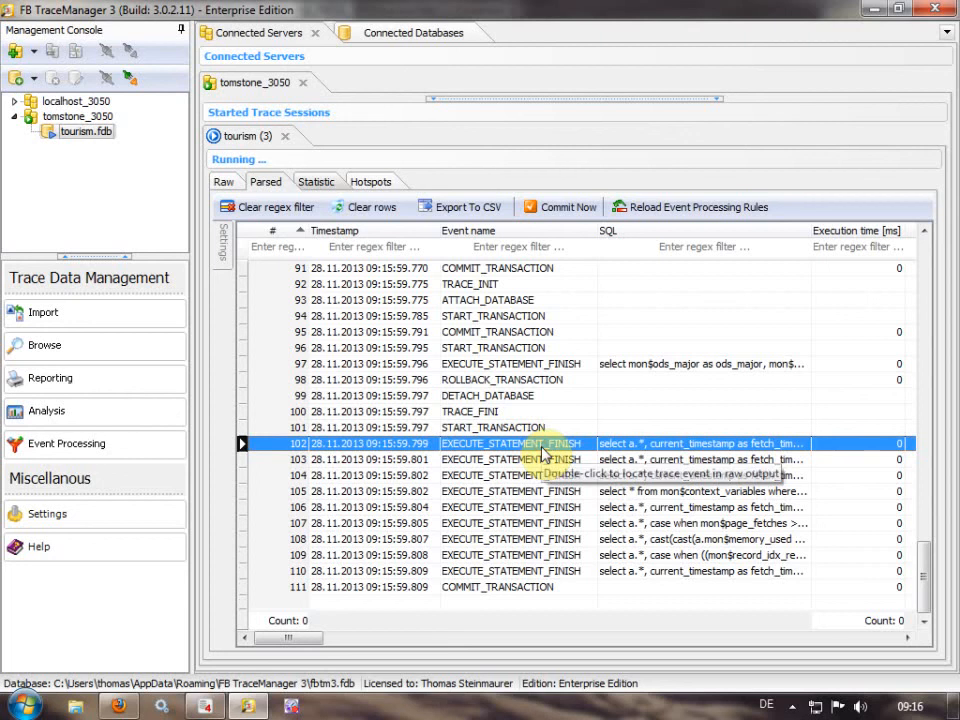
scroll(607, 447, "up", 5)
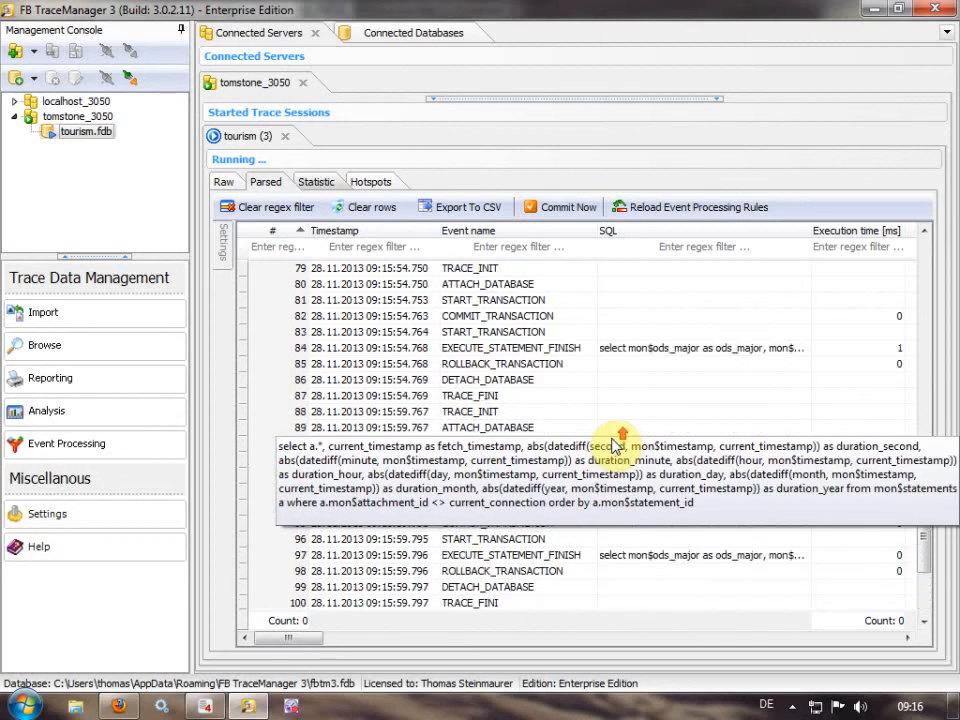
scroll(615, 446, "up", 1)
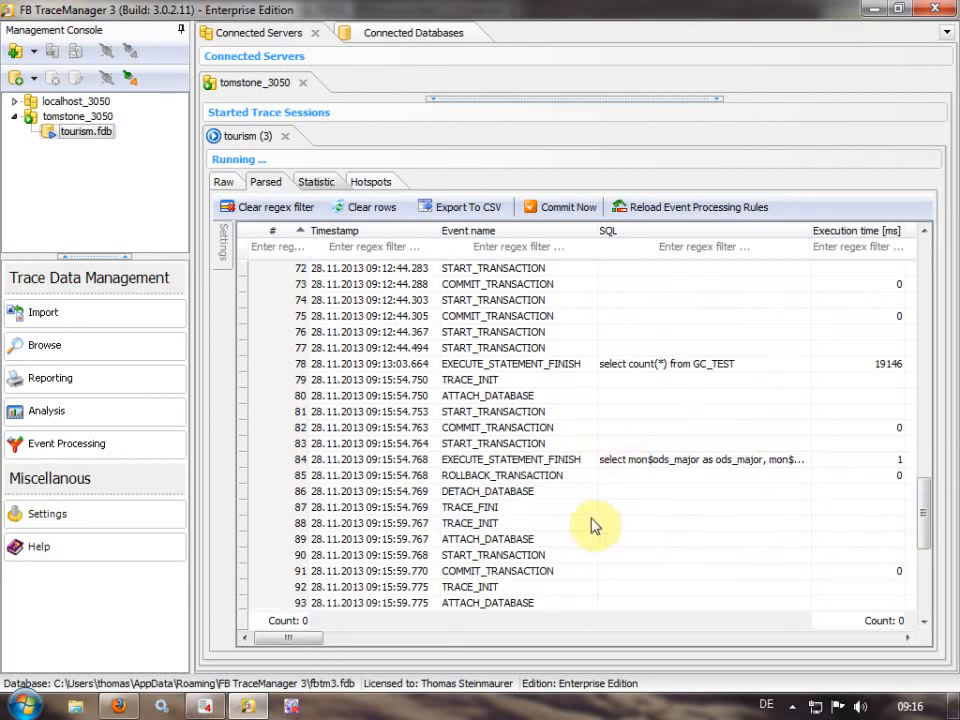
scroll(604, 516, "up", 2)
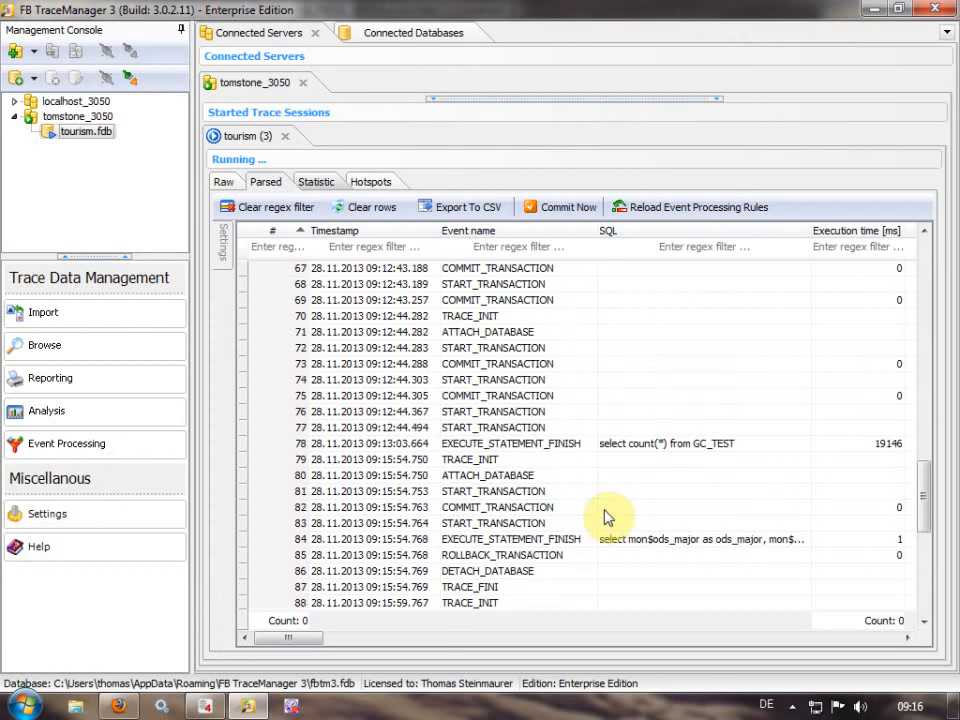
scroll(604, 516, "up", 1)
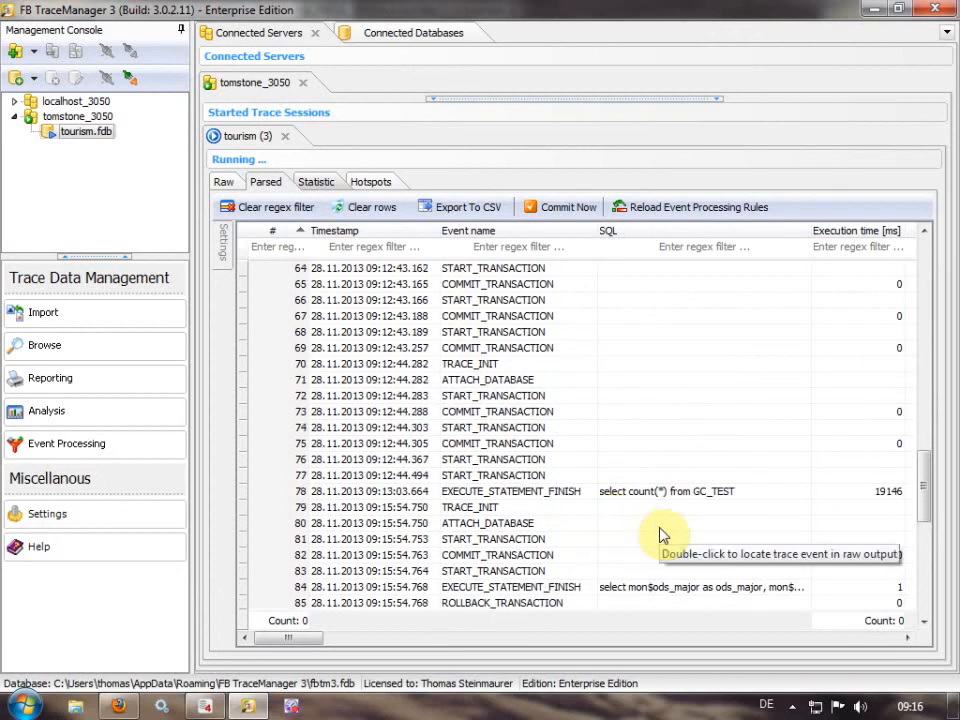